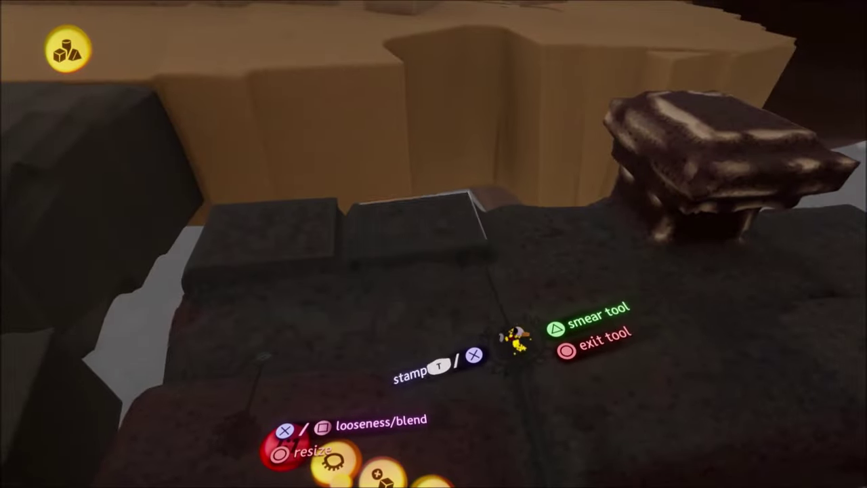
- Stamp block shapes along the edge of the dark stone slab and choose a paint shade for the stonework
click(639, 393)
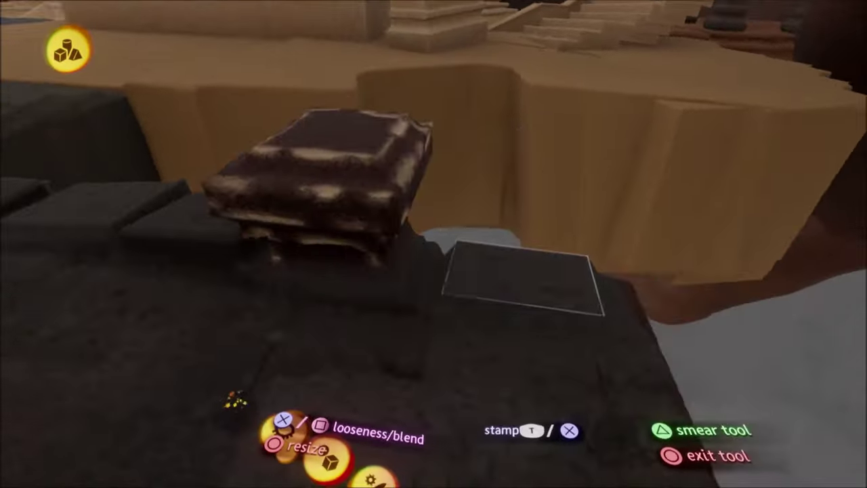
click(611, 440)
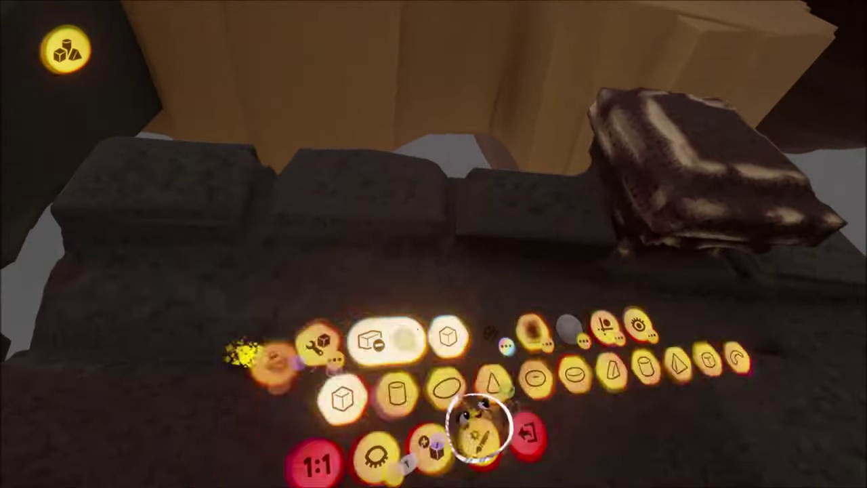
click(478, 432)
click(456, 347)
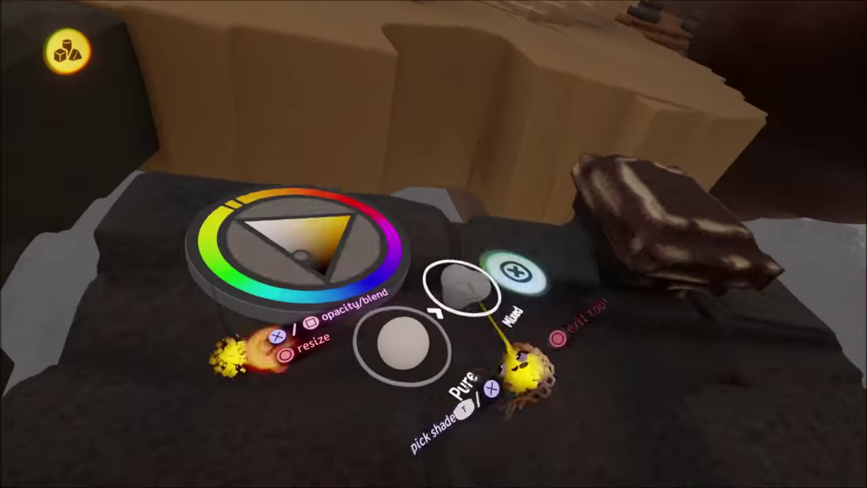
click(516, 272)
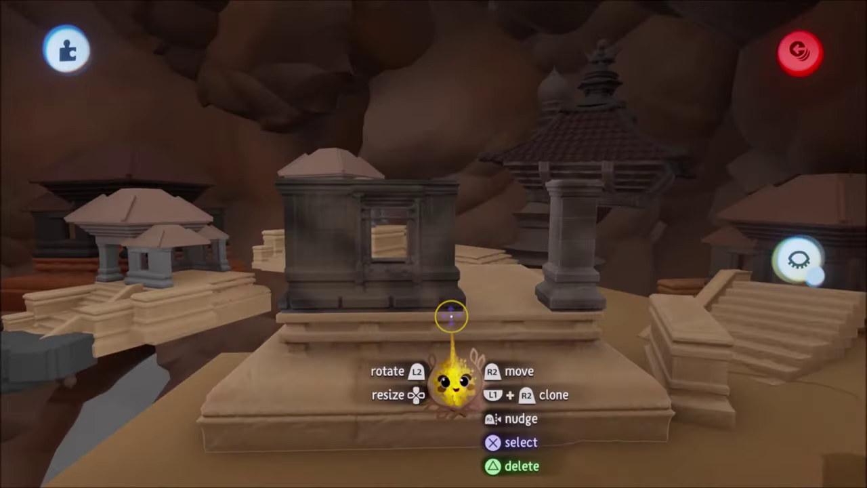
- Place the tiled roof on top of the wall and pillar, and adjust the tint of its sculptures with warm orange tones
click(427, 217)
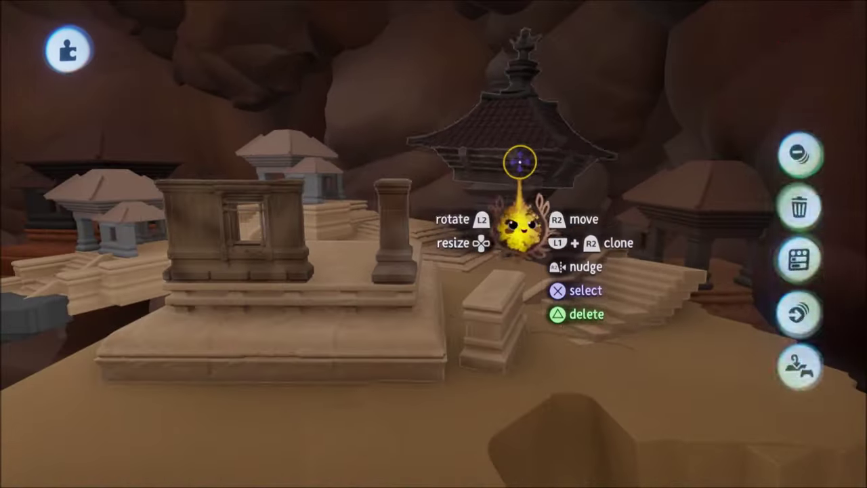
drag(519, 163, 546, 97)
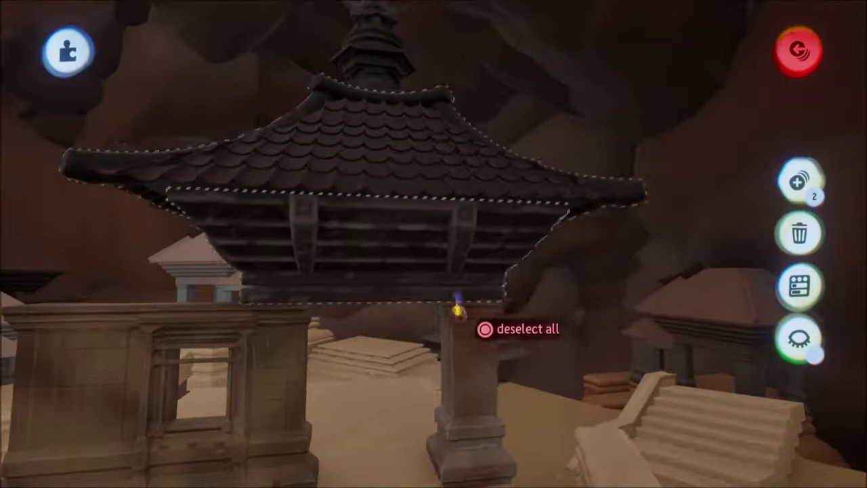
click(543, 120)
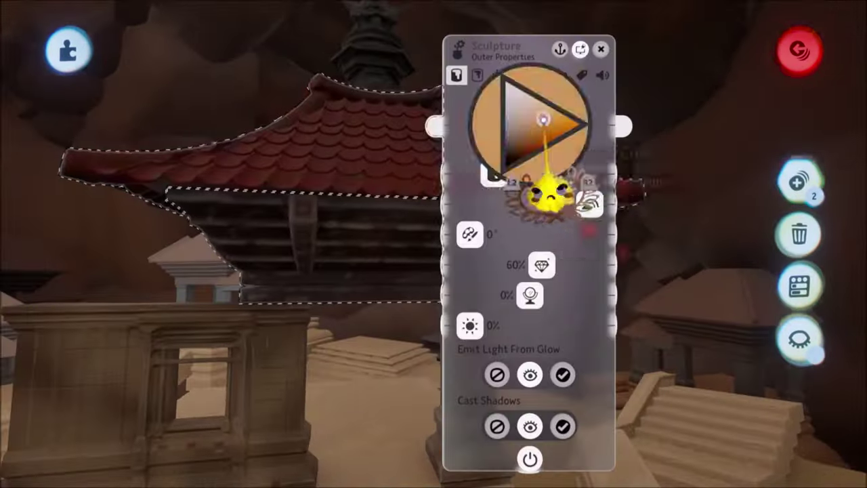
key(Escape)
click(427, 256)
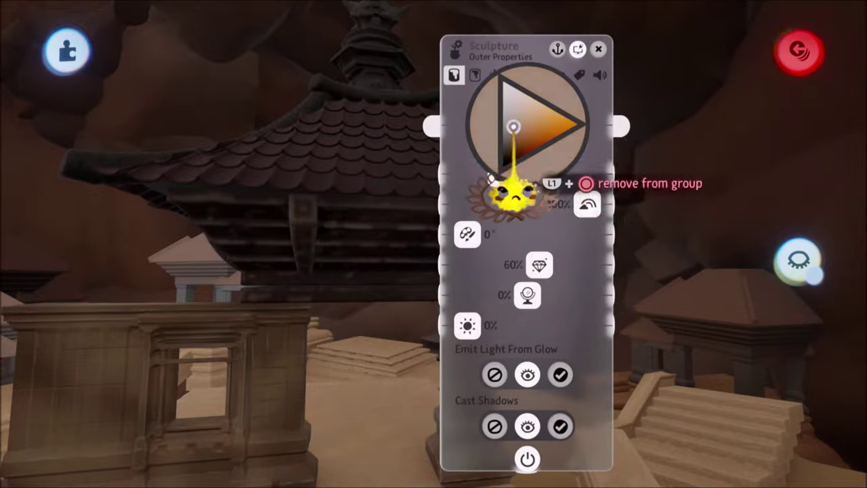
click(518, 175)
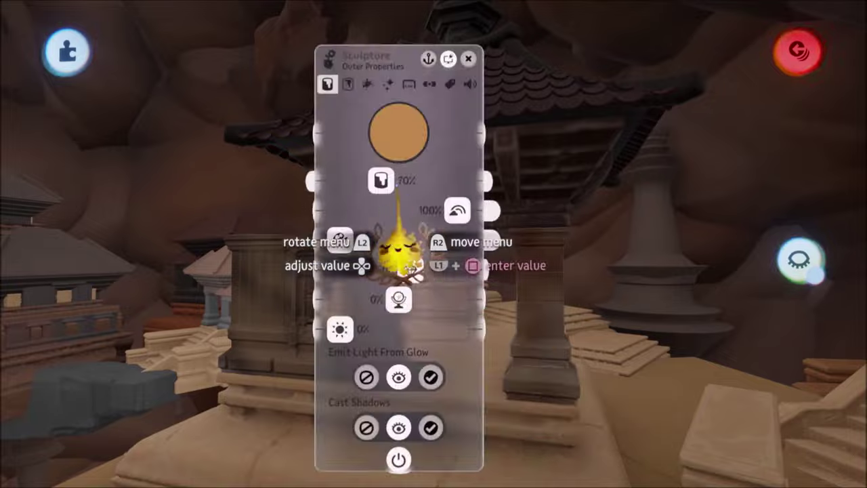
key(Escape)
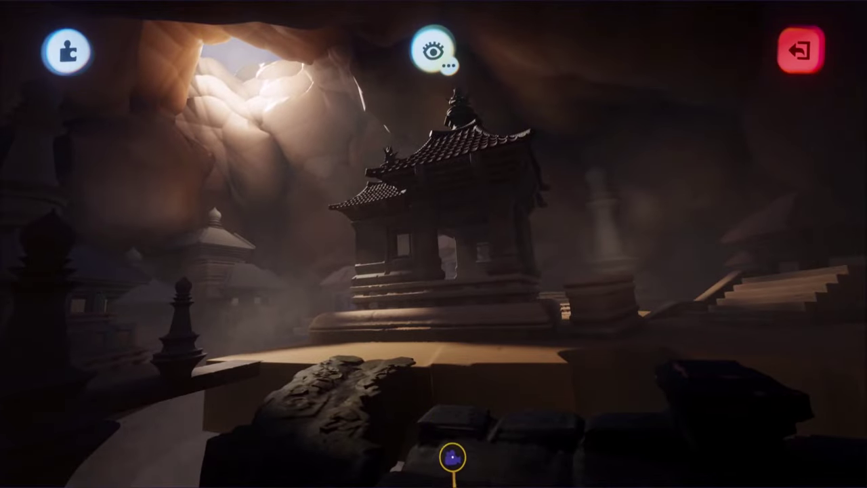
- Leave the camera view and move the stone plinth beside the temple closer to the temple base
key(Escape)
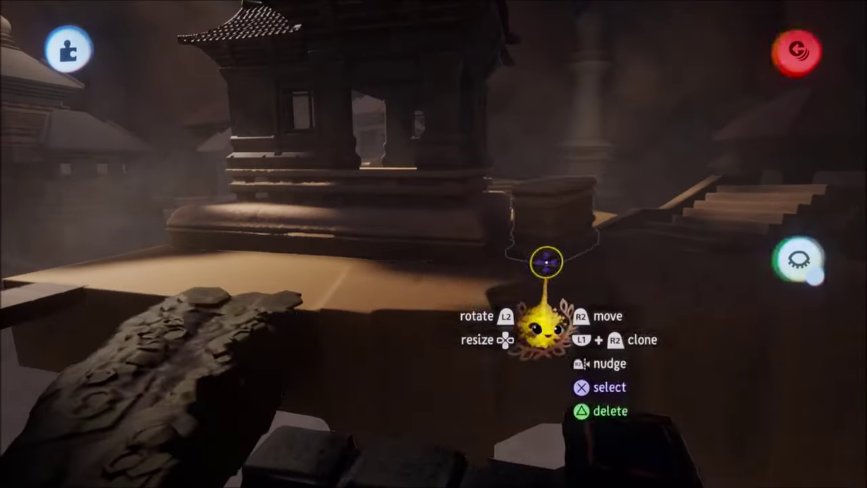
drag(544, 259, 465, 226)
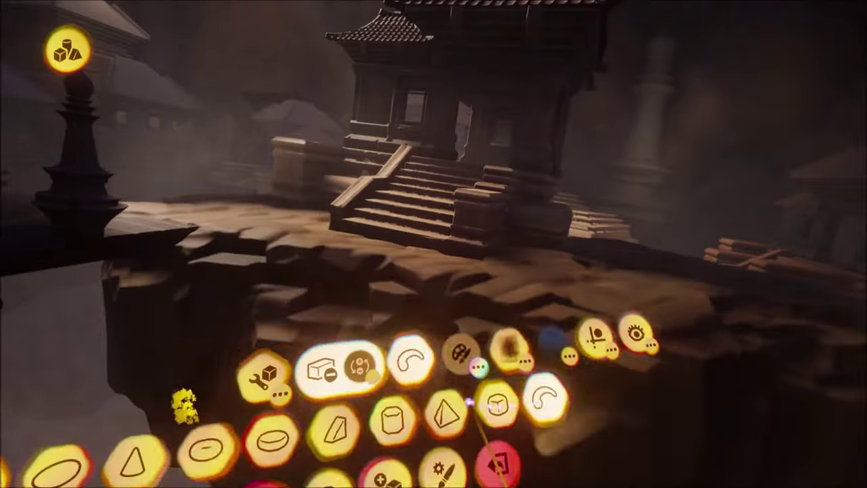
- Smear the broken rock edge of the ground below the temple stairs and undo the unwanted strokes
click(574, 341)
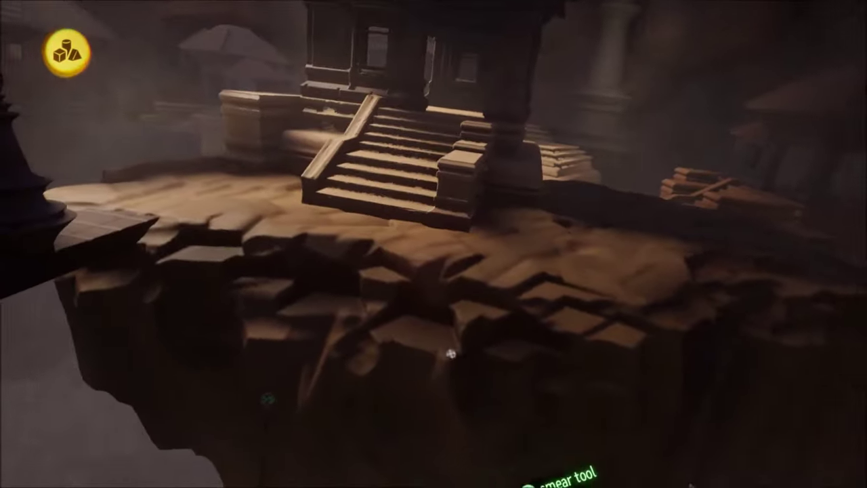
key(ctrl+z)
key(ctrl+z)
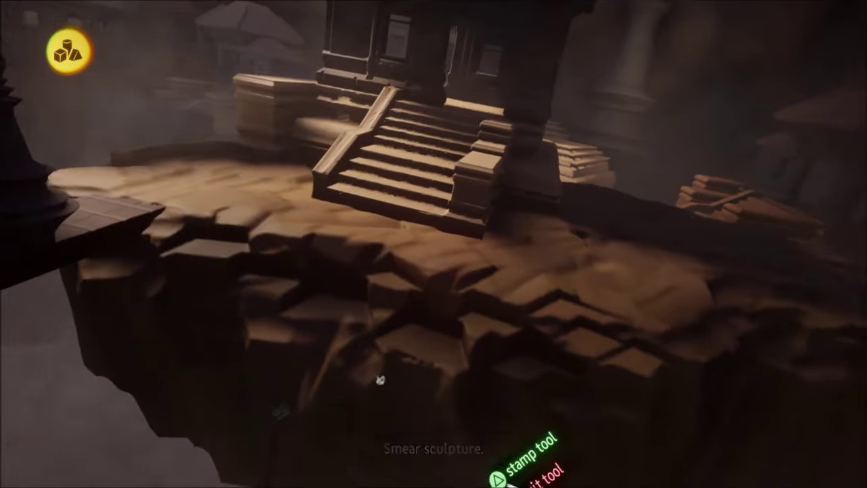
key(ctrl+z)
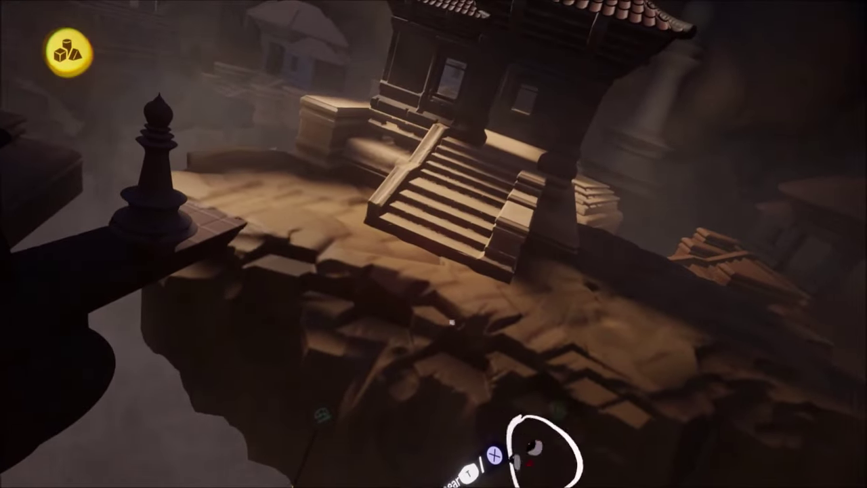
key(ctrl+z)
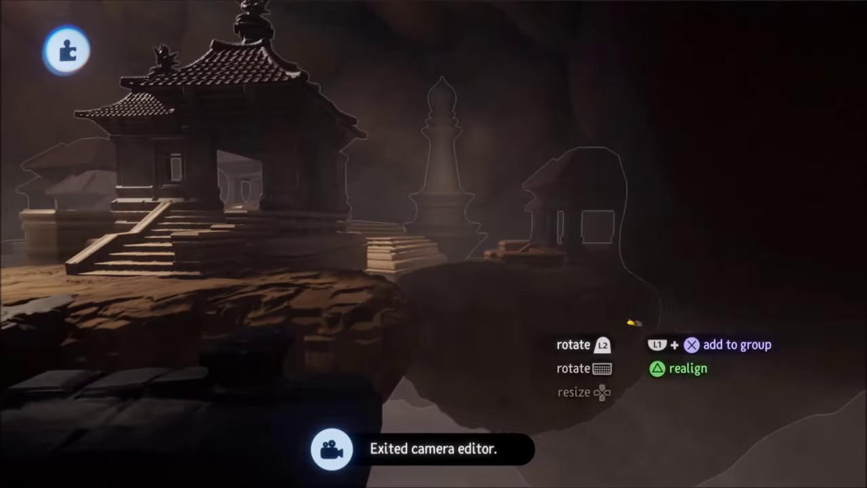
- Reposition the large ground sculpture beside the temple so it extends the rocky terrain behind the foreground ledge
drag(492, 291, 458, 297)
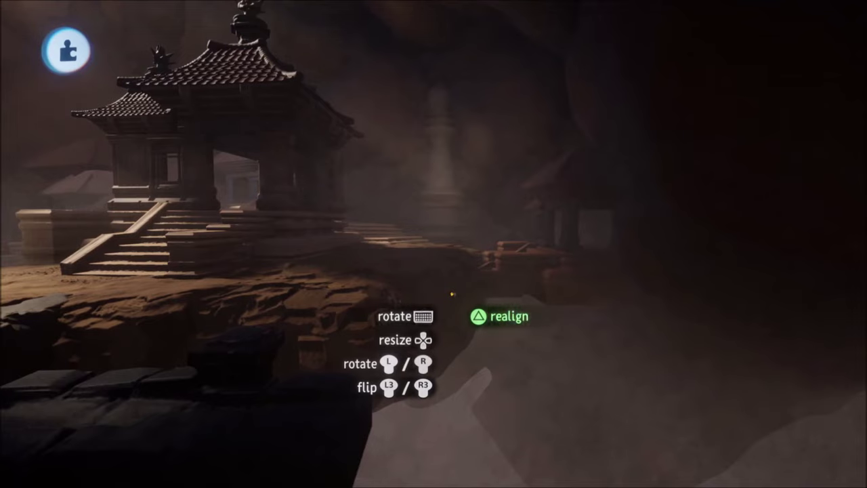
drag(478, 283, 575, 320)
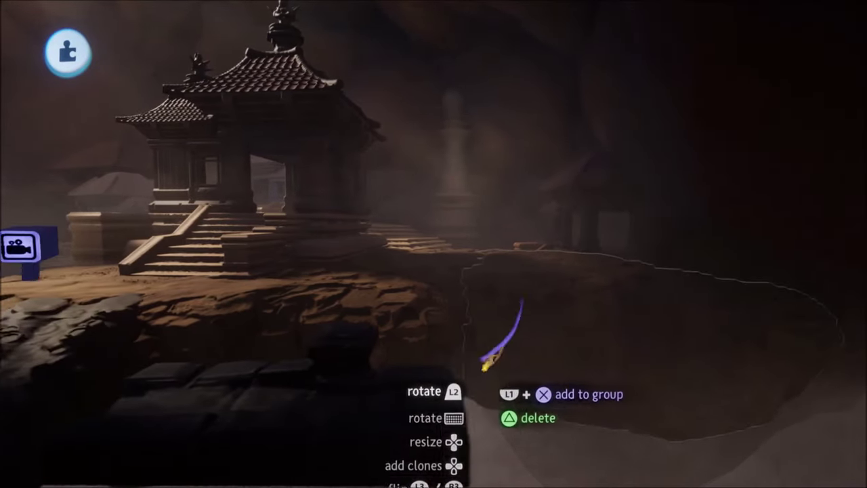
drag(374, 316, 385, 298)
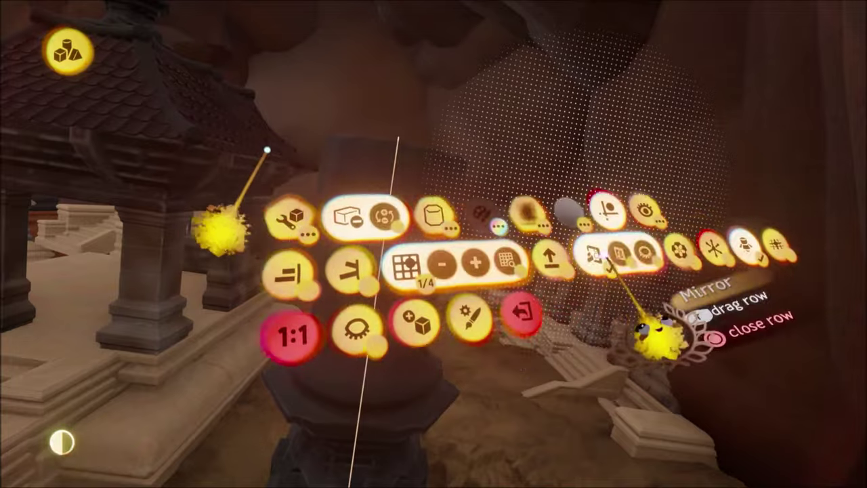
- With mirroring around the central axis, stamp rounded shapes around the tower and undo the unwanted stamps
click(668, 245)
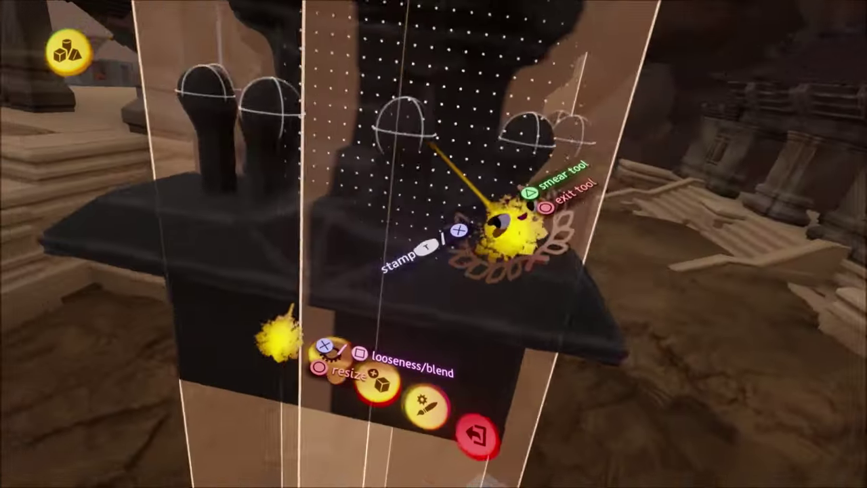
click(402, 126)
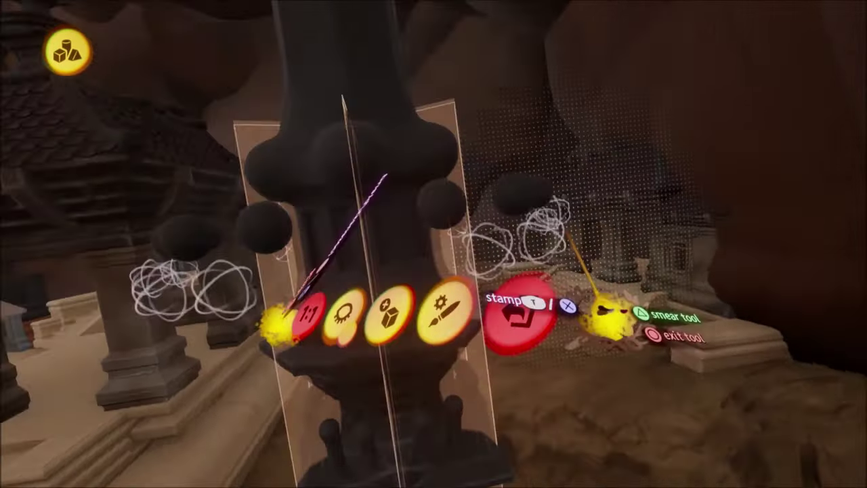
key(ctrl+z)
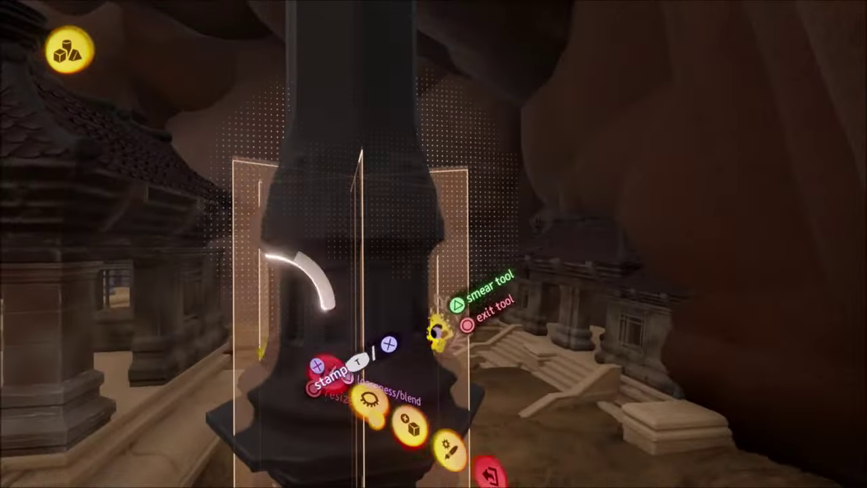
key(ctrl+z)
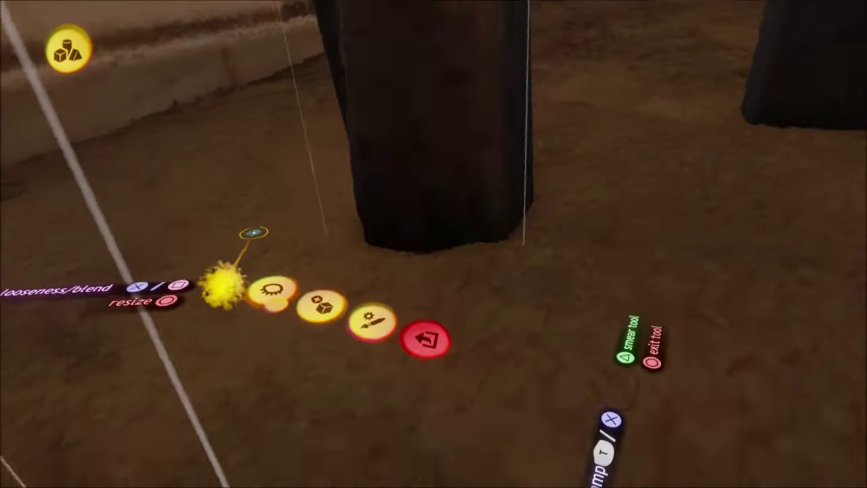
- Smear the tall dark blocks on the ground into tapered standing stones with carved faces, undoing unwanted smears
click(425, 336)
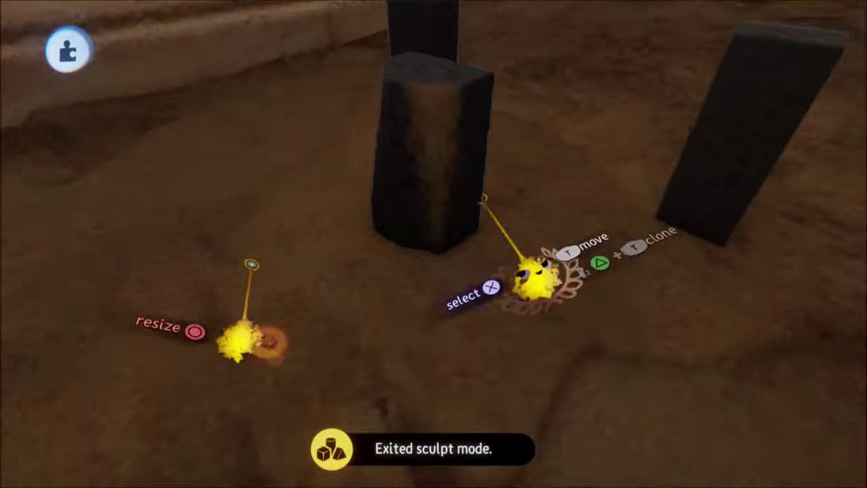
click(483, 198)
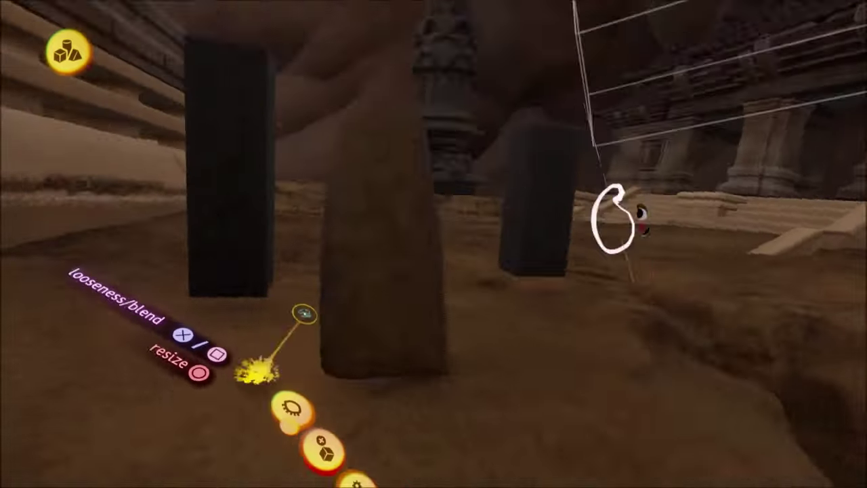
key(triangle)
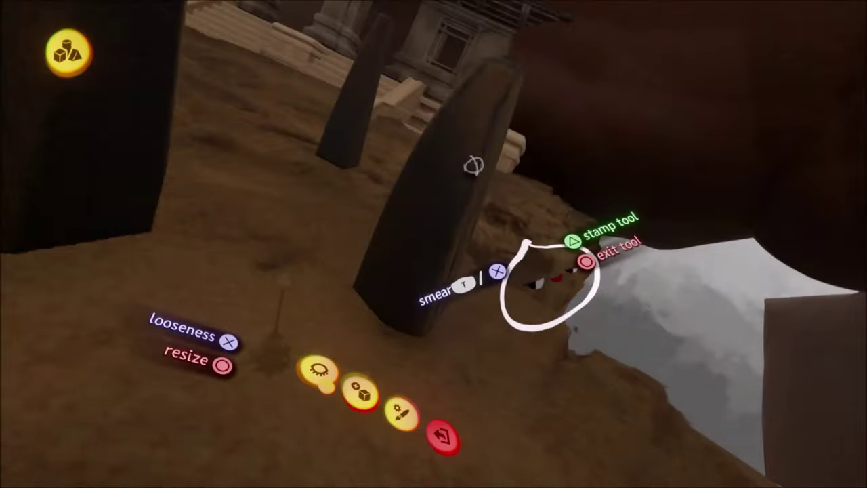
key(ctrl+z)
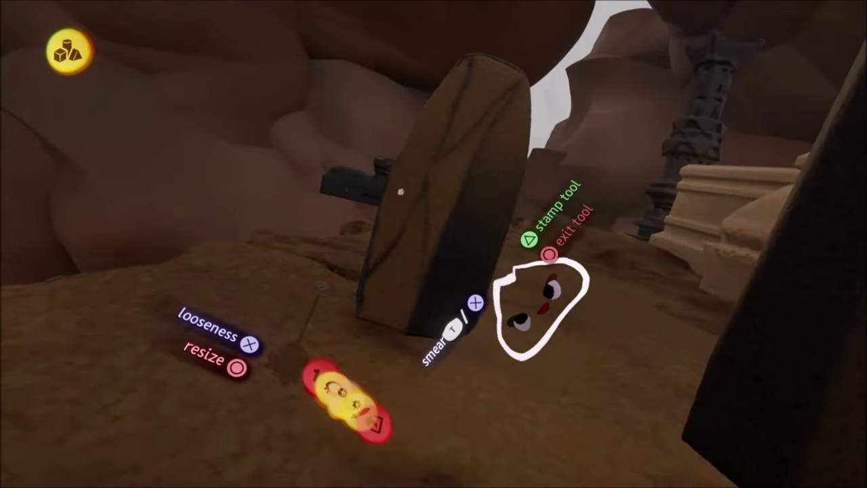
key(ctrl+z)
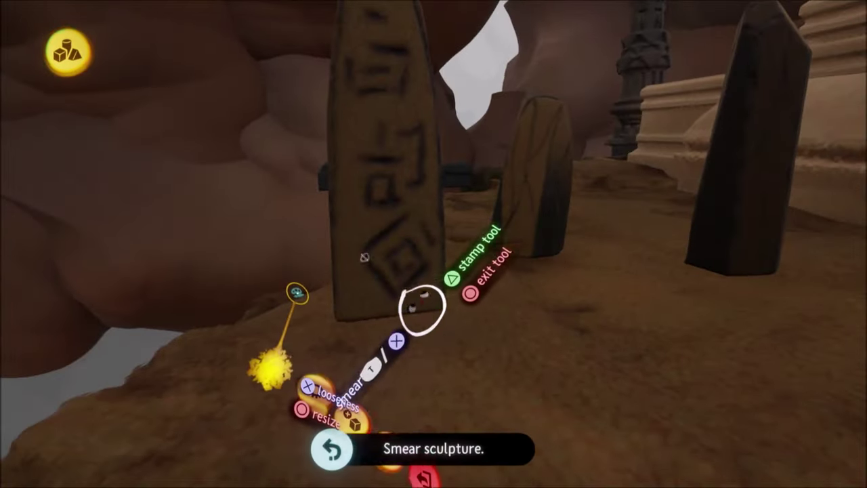
key(ctrl+z)
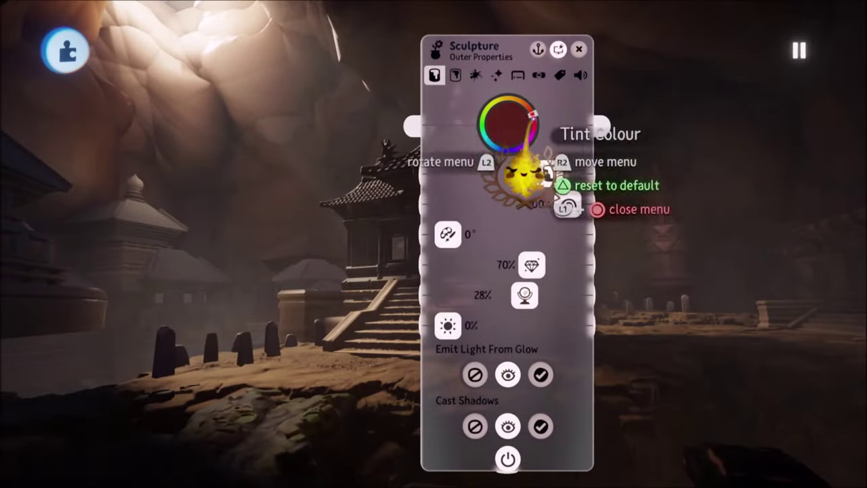
- Adjust the tint colour of the distant tower and arrange the standing stones on the ground in front of it
click(509, 125)
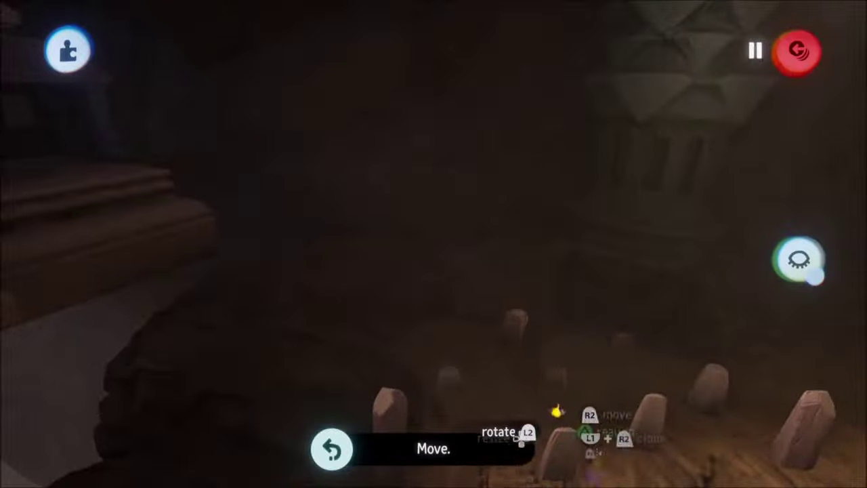
drag(557, 411, 368, 332)
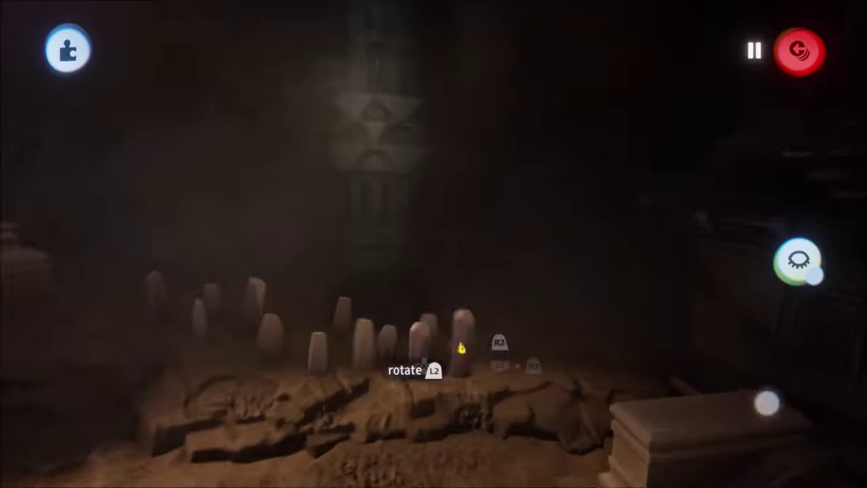
drag(461, 348, 538, 333)
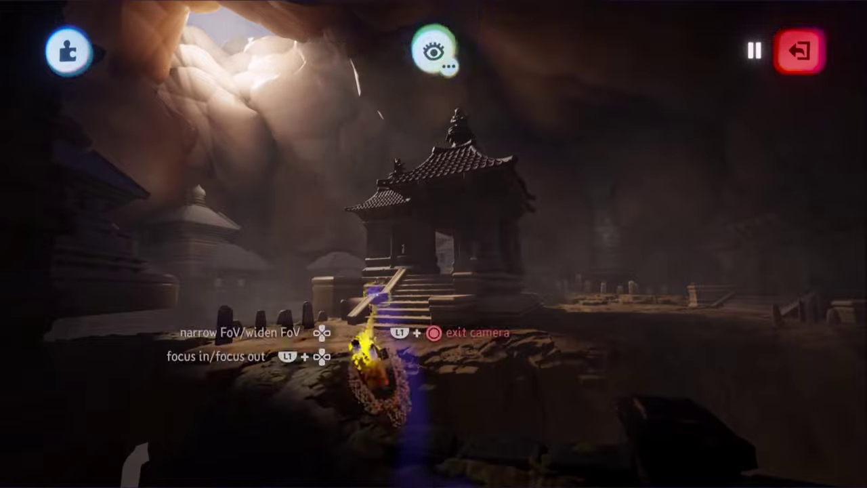
- Leave the camera view and position the roofed building pieces on the grid to form another building near the temple
key(Escape)
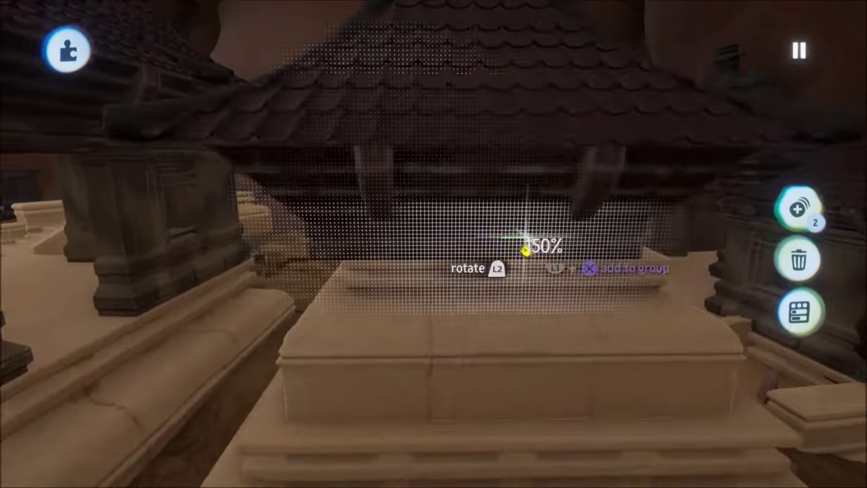
drag(526, 250, 566, 233)
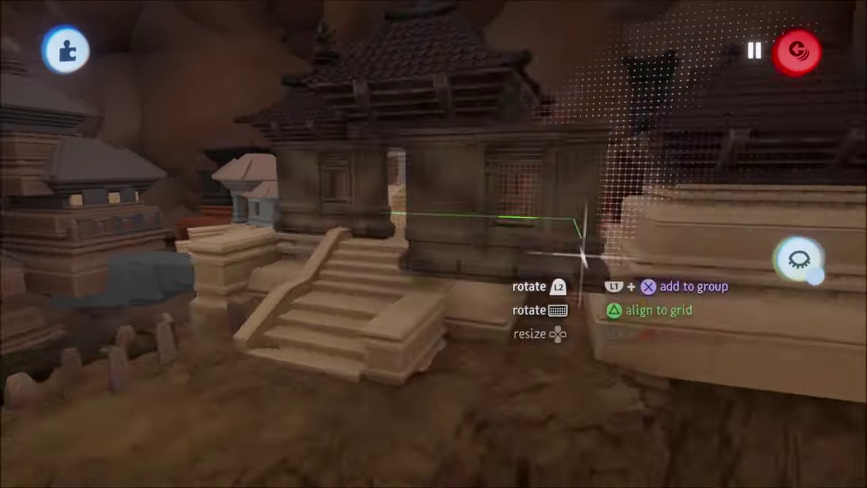
drag(582, 256, 594, 309)
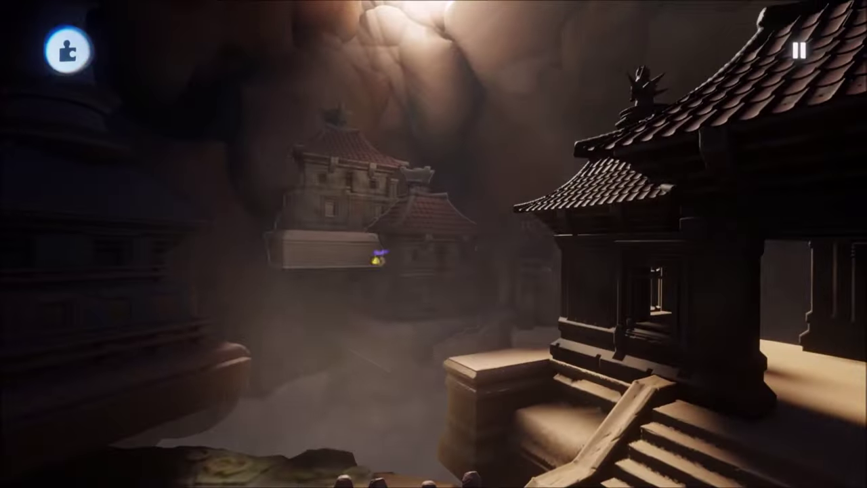
- Leave the camera view, then resize and position the roofed buildings in the dark background beside the temple
drag(344, 257, 331, 320)
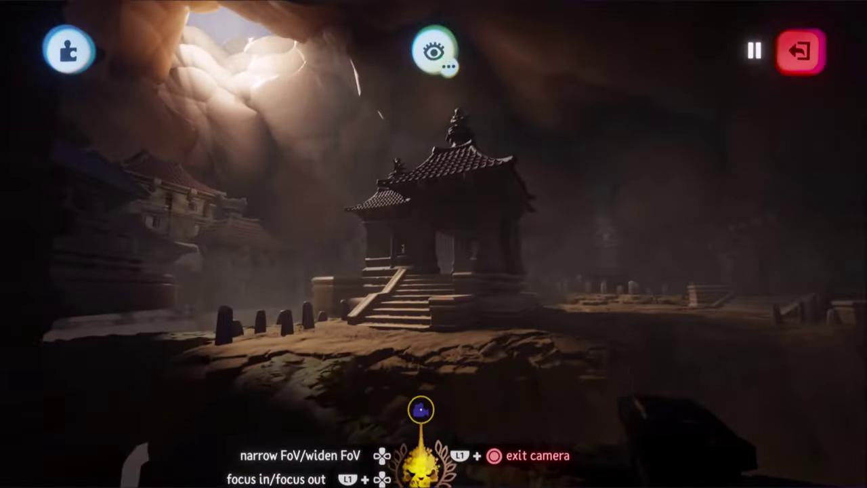
key(Escape)
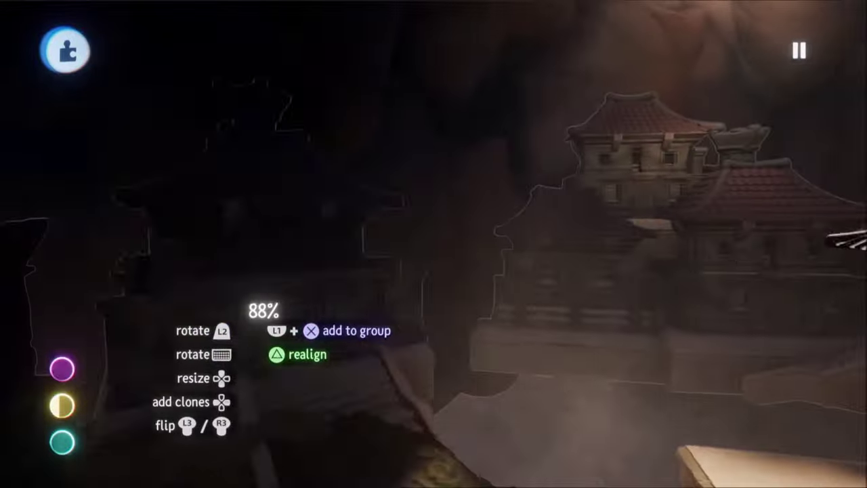
drag(264, 326, 349, 370)
drag(268, 380, 290, 371)
drag(431, 196, 431, 200)
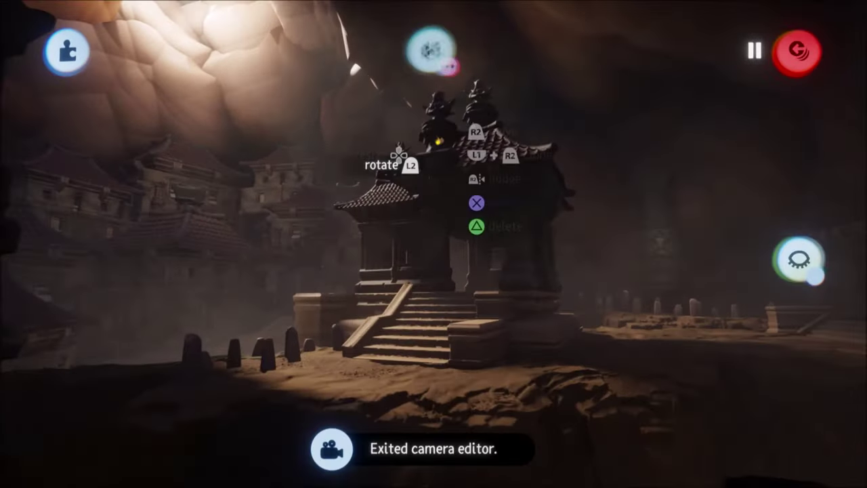
- Undo the last clone and shrink the selected piece in front of the distant buildings
drag(438, 135, 363, 301)
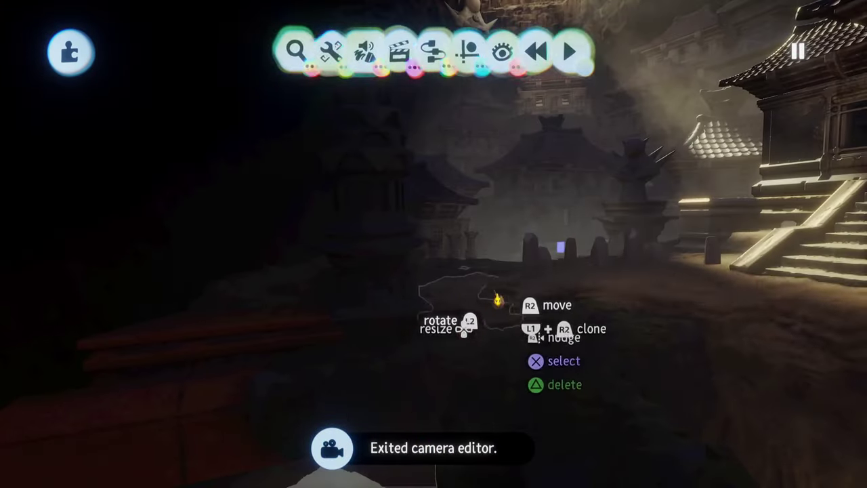
key(ctrl+z)
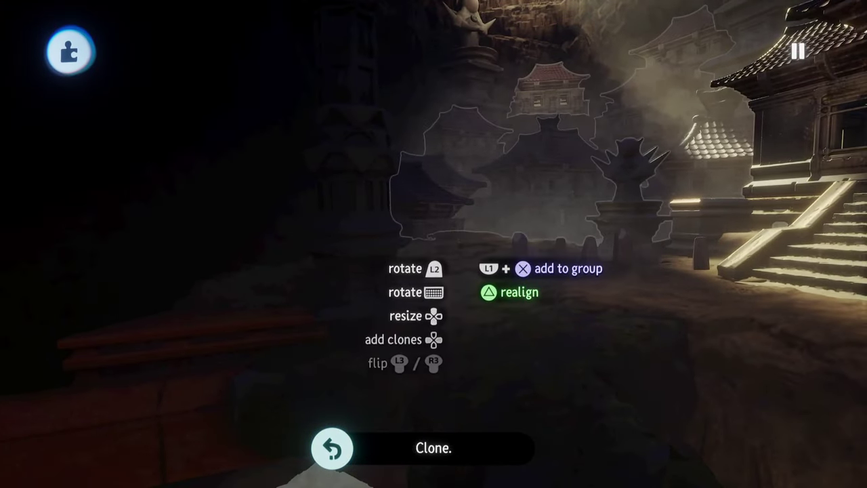
key(Down)
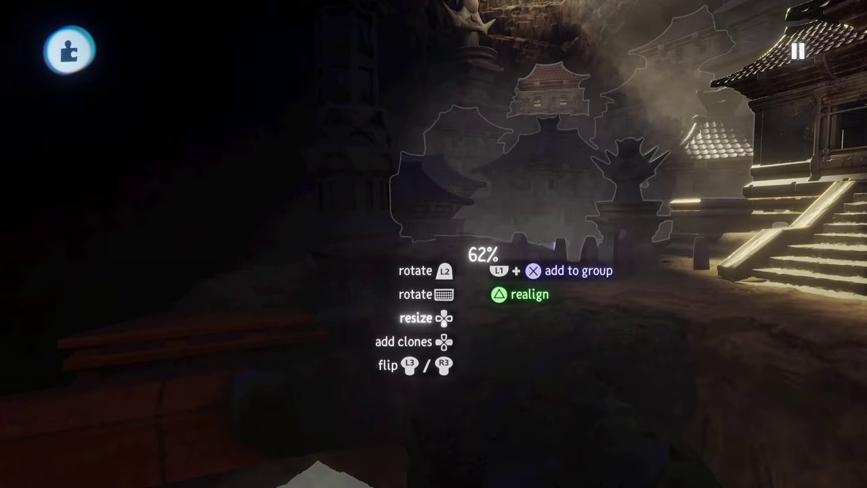
key(Down)
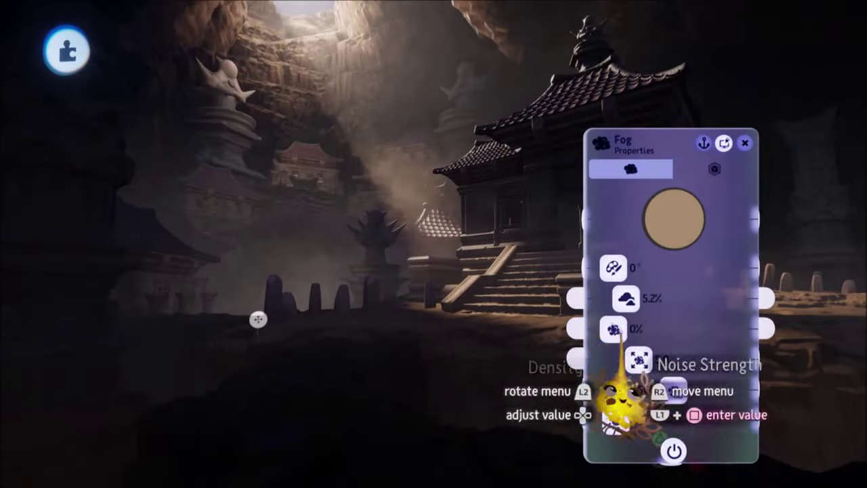
- Set the fog's noise strength to 50% and density to 6.0%, and give it a paler beige colour
drag(620, 332, 673, 332)
drag(630, 421, 632, 421)
mouse_move(669, 199)
drag(626, 299, 628, 300)
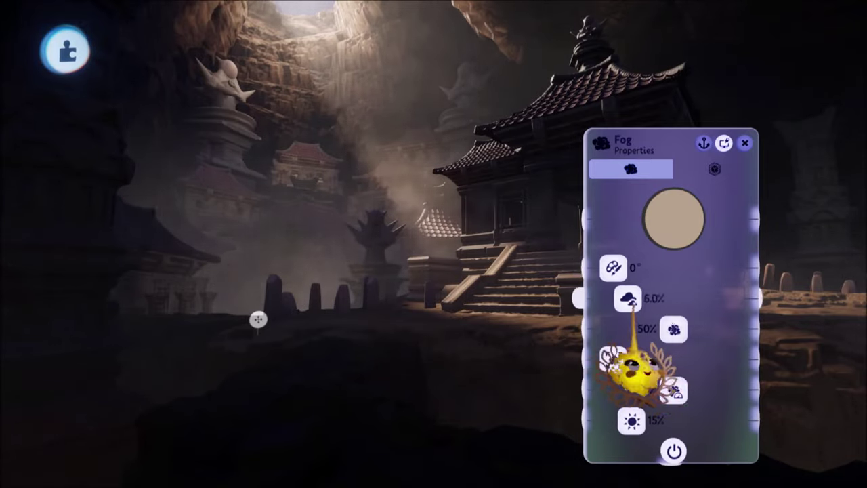
key(Escape)
- Reposition the gadget between the spiked statue and the background buildings, checking the composition through the camera
drag(486, 327, 503, 336)
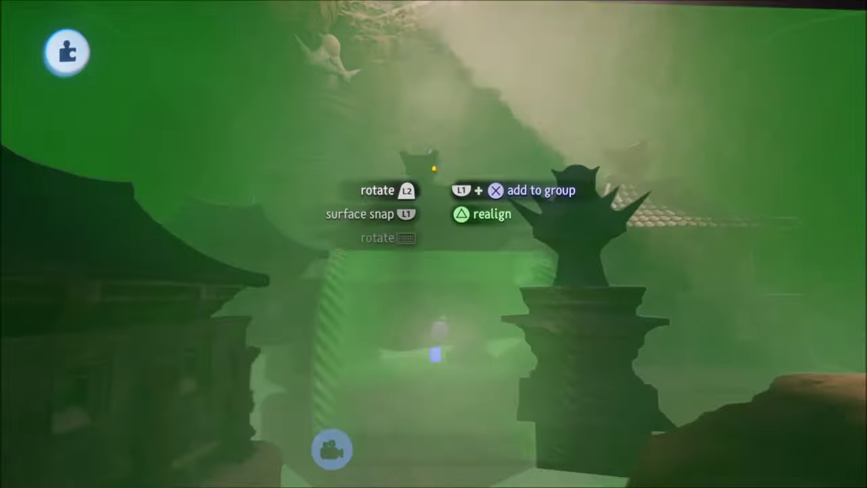
drag(436, 352, 426, 152)
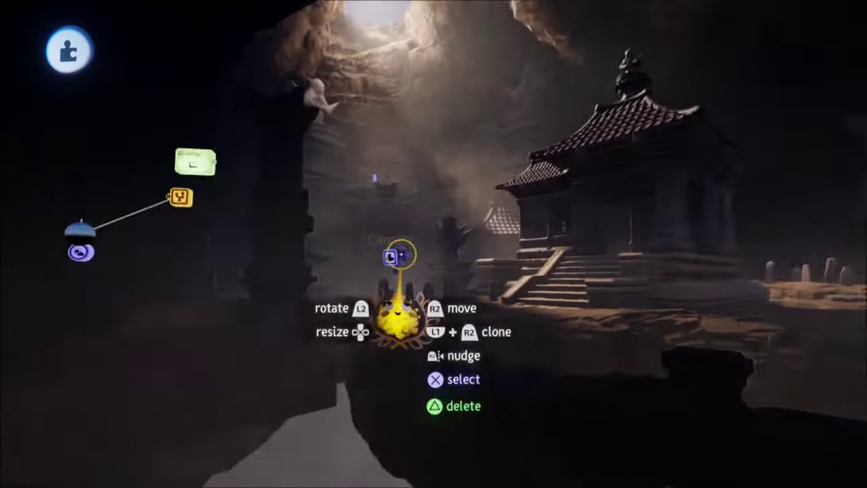
key(Escape)
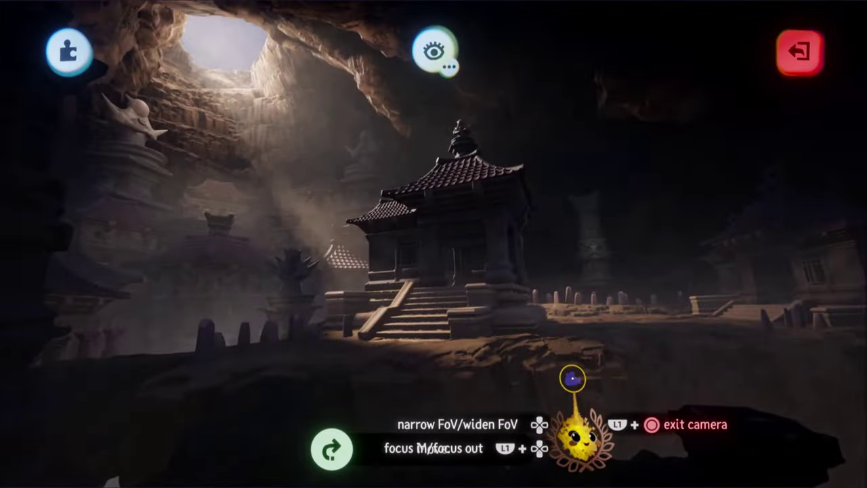
- Leave the camera view and toggle the scene lighting off and on by undoing and redoing to compare its effect
key(Escape)
click(518, 381)
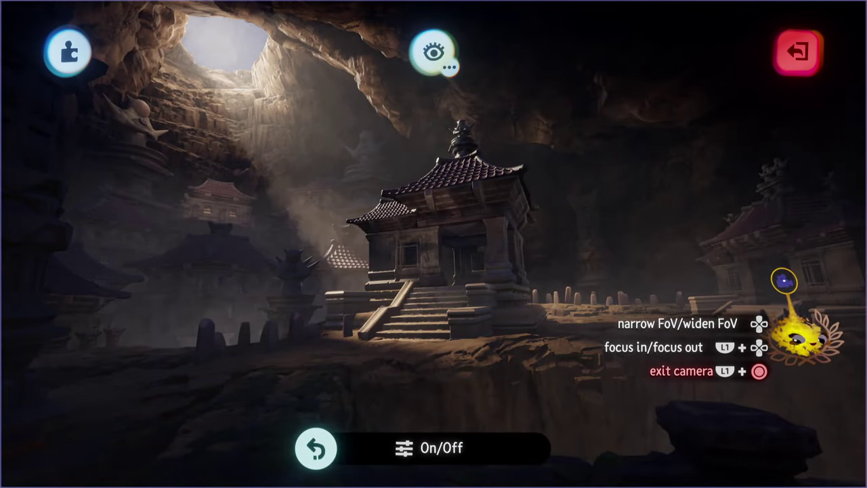
key(Escape)
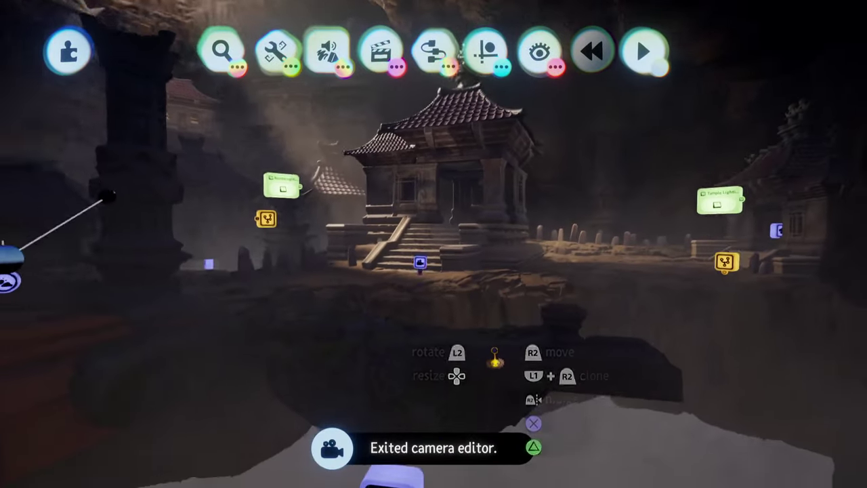
key(ctrl+y)
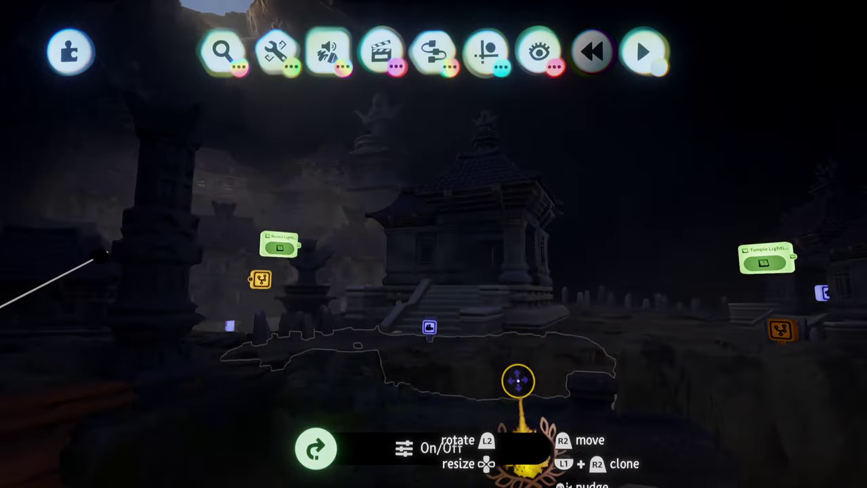
key(ctrl+z)
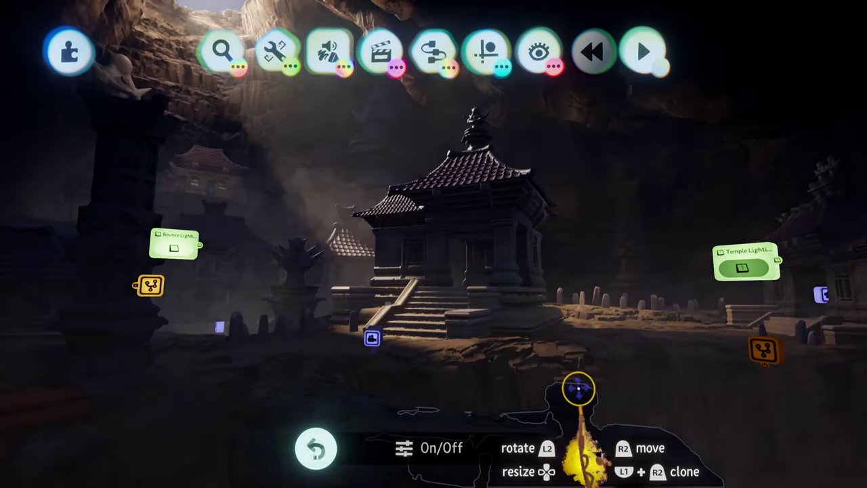
key(ctrl+z)
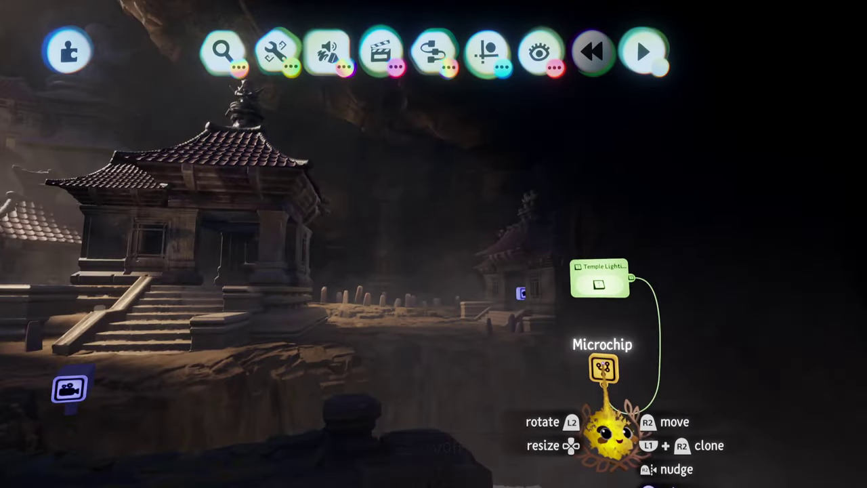
- Open the microchip wired to the Temple Lighting switch and inspect the individual lights around the temple
click(598, 363)
drag(641, 351, 604, 281)
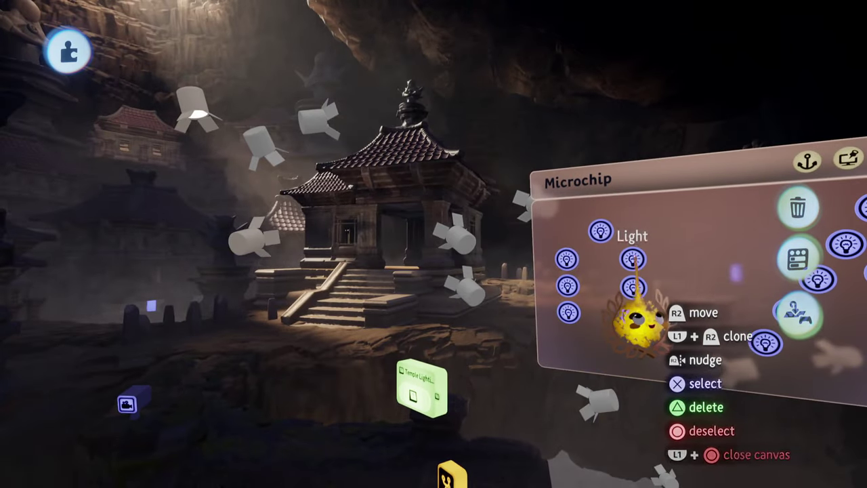
click(635, 258)
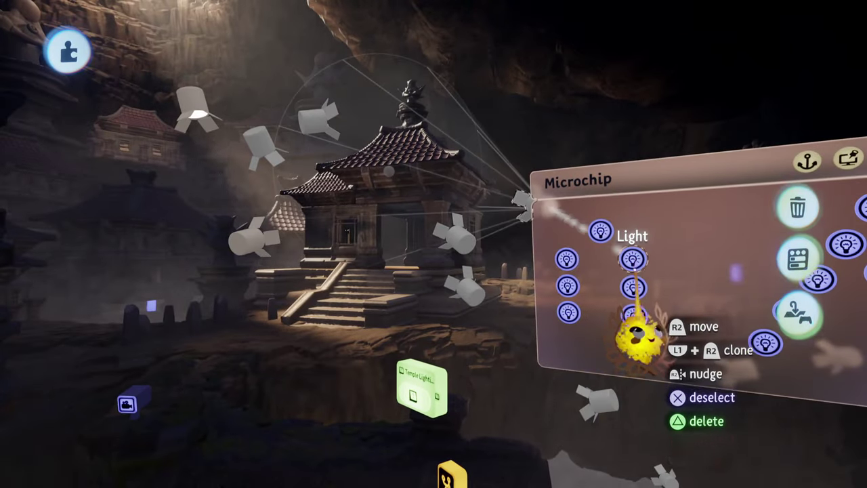
key(Escape)
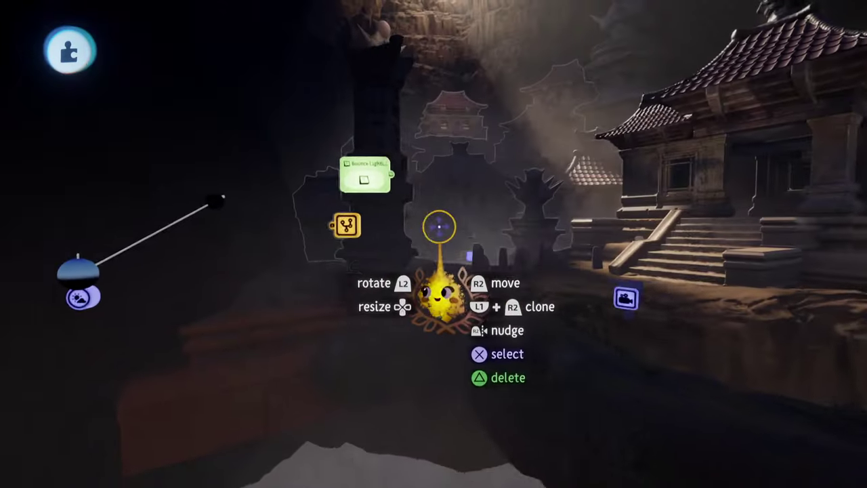
- Toggle the Bounce Lighting off and on, examine the lights in its microchip and undo any gizmo moves
click(383, 168)
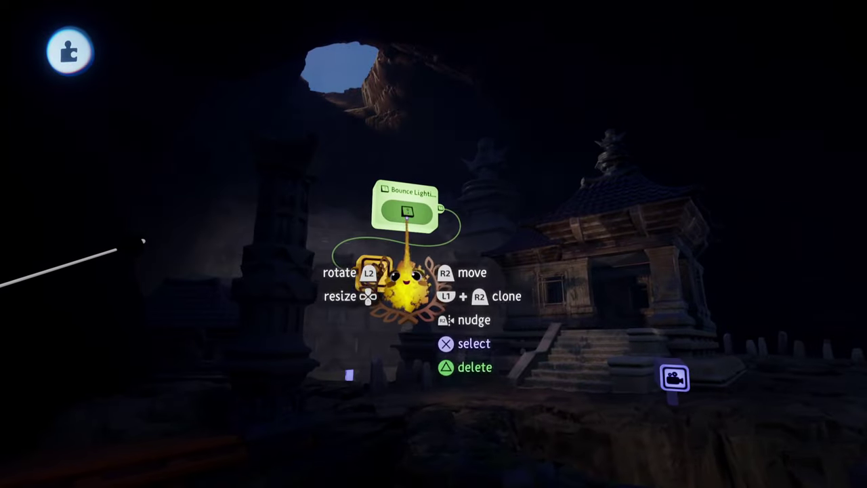
click(406, 214)
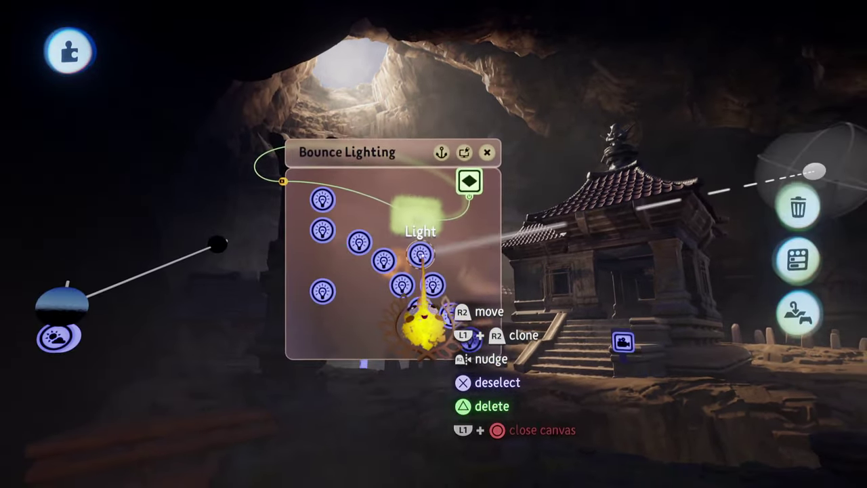
click(291, 204)
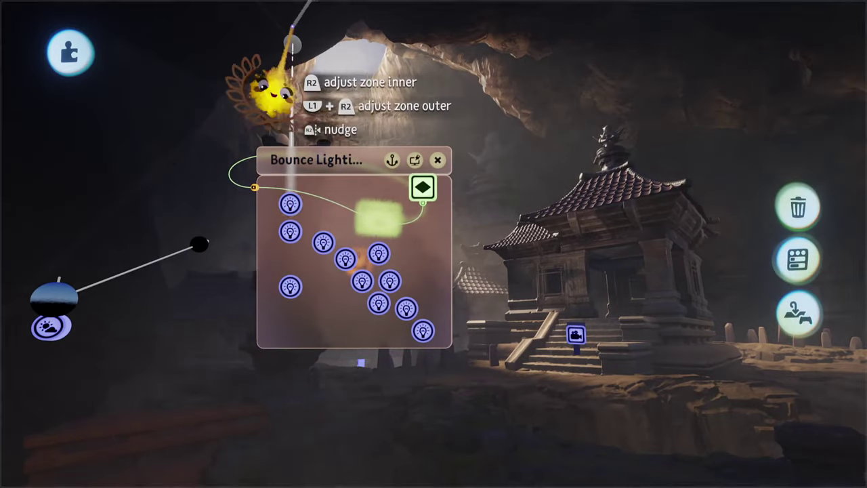
mouse_move(293, 44)
mouse_down()
mouse_move(390, 54)
mouse_move(325, 68)
mouse_move(348, 56)
mouse_move(290, 59)
mouse_move(375, 54)
mouse_move(300, 60)
mouse_move(293, 46)
mouse_up()
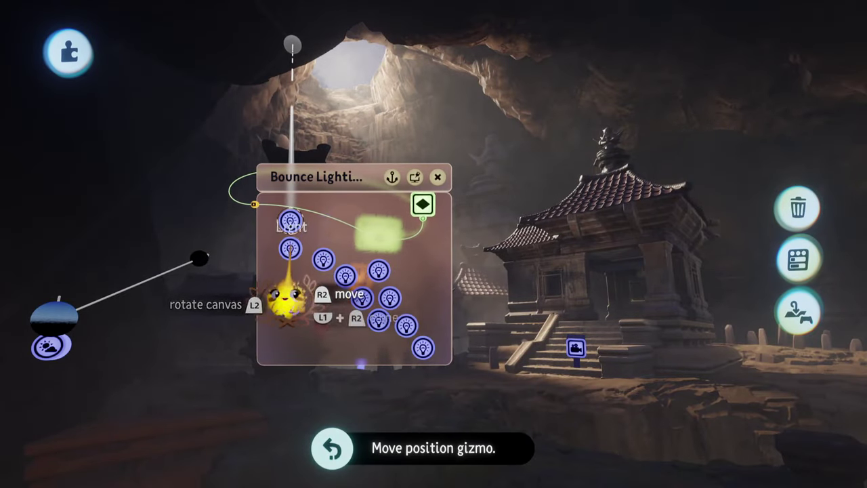
click(292, 249)
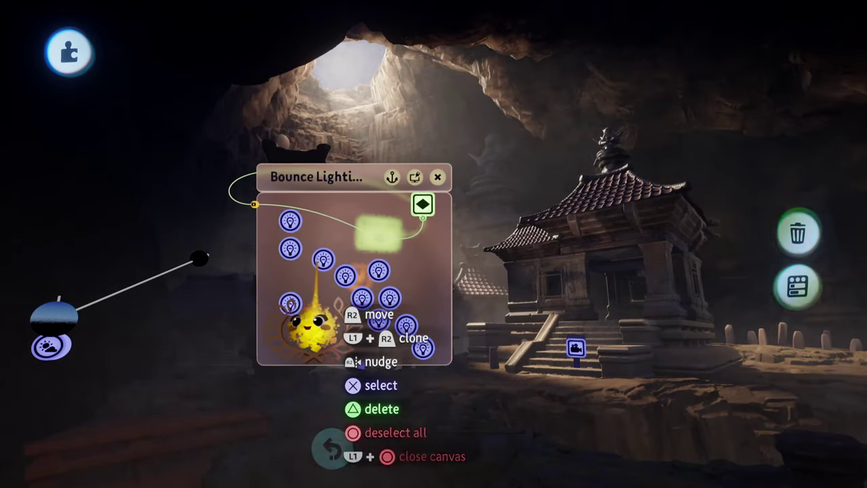
click(317, 328)
middle_drag(381, 257, 421, 211)
drag(423, 164, 452, 197)
mouse_move(402, 201)
mouse_down()
mouse_move(409, 222)
mouse_move(411, 209)
mouse_up()
key(ctrl+z)
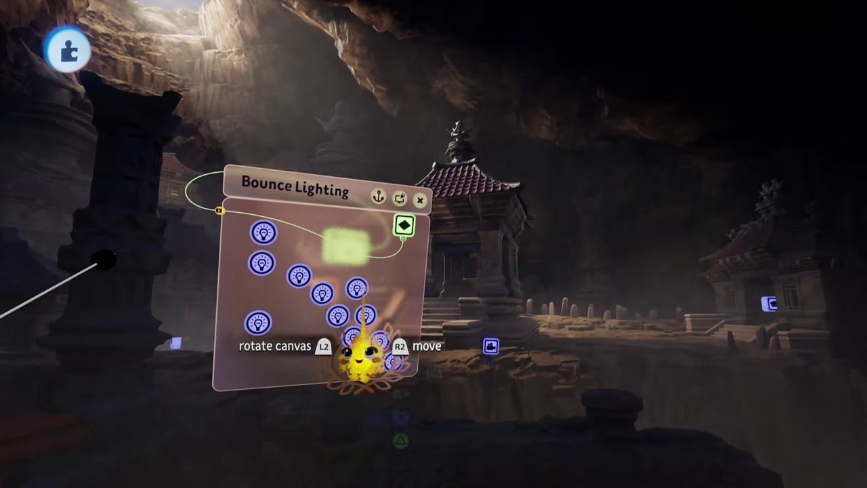
- Select bounce lights in the Bounce Lighting microchip and adjust the placement of the one beside the temple
click(365, 316)
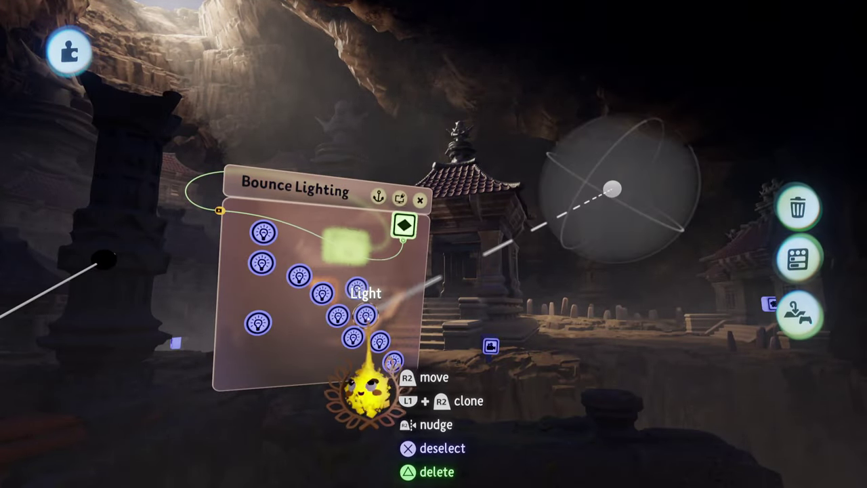
click(380, 315)
click(379, 342)
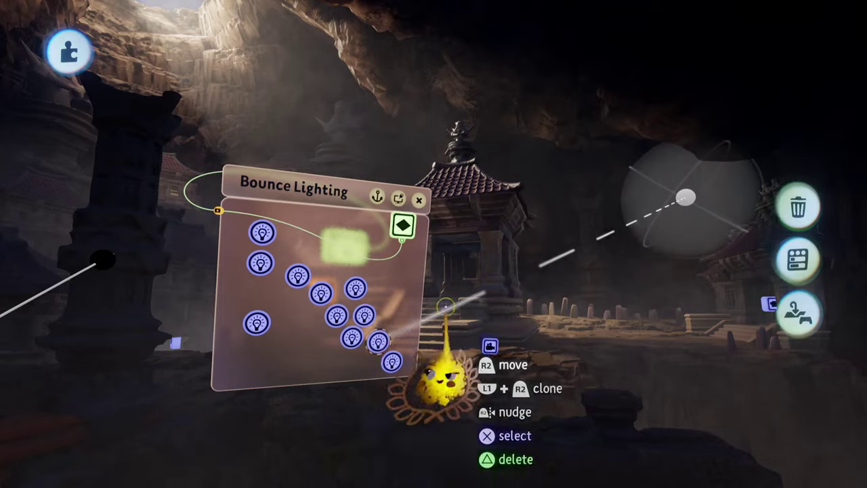
drag(685, 203, 630, 219)
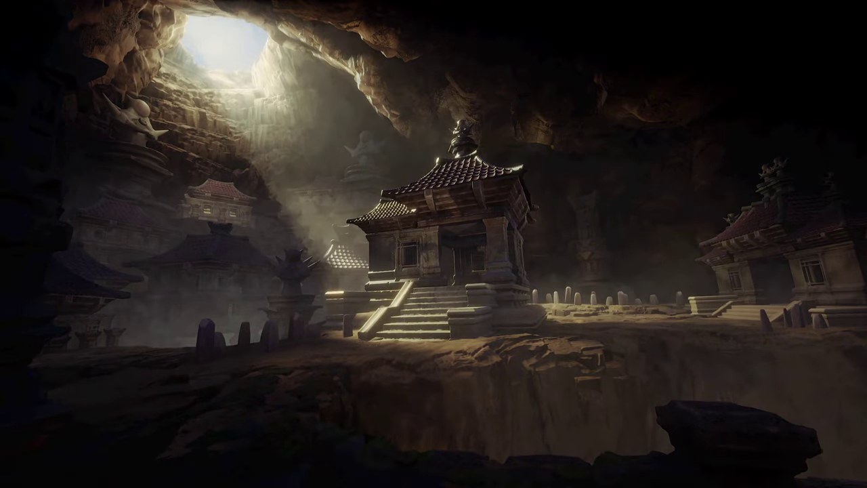
- Delete the Grade & Effects gadgets, undo and redo the deletion in the camera view to compare, and restore them
key(Escape)
click(217, 340)
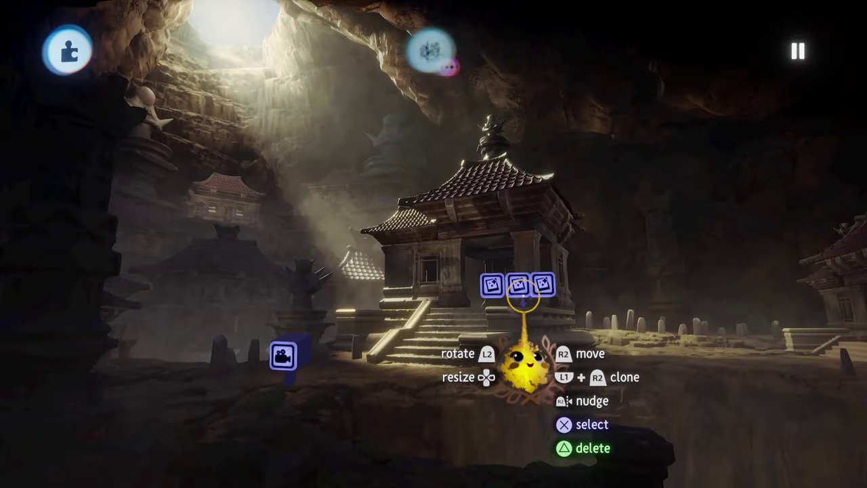
key(Delete)
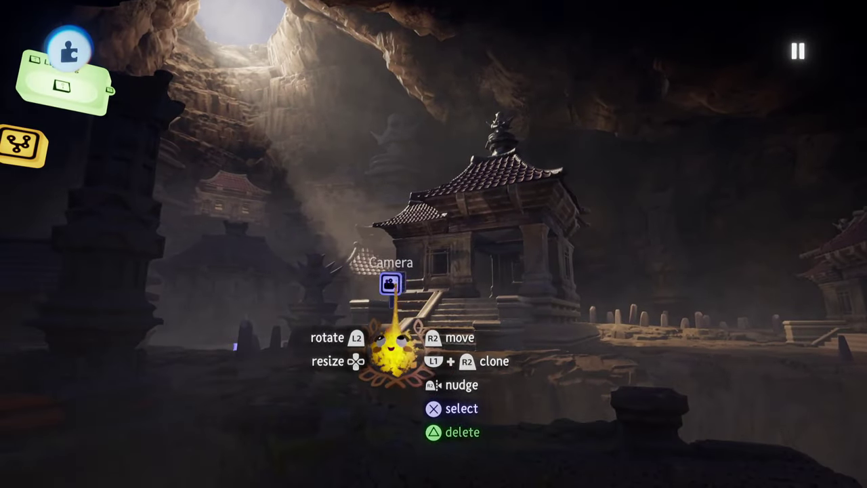
click(390, 283)
key(ctrl+z)
key(ctrl+y)
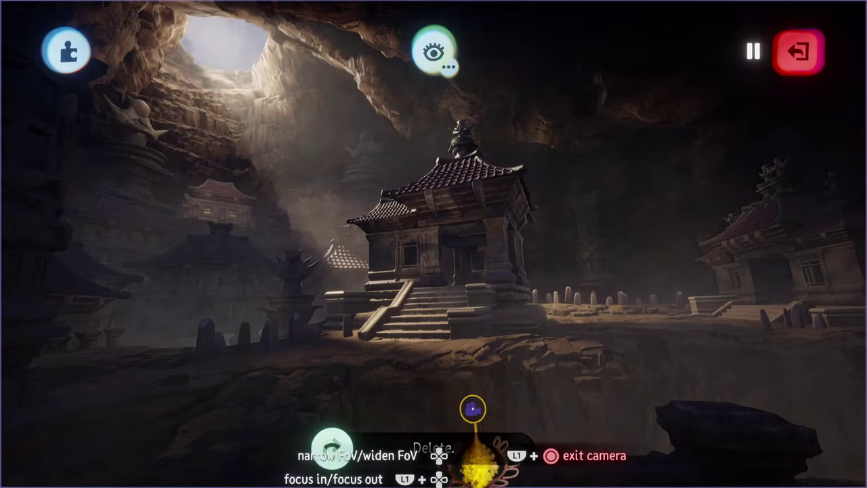
key(ctrl+z)
key(ctrl+y)
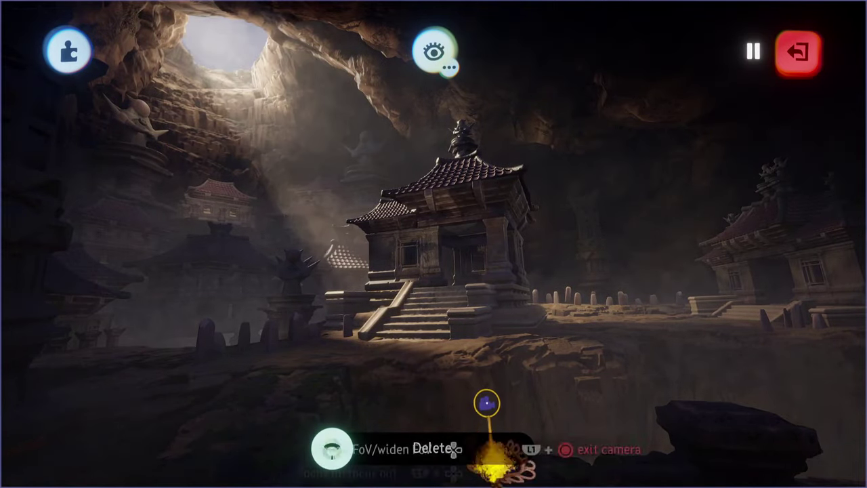
key(ctrl+z)
key(Escape)
- Exit the camera view and inspect the light, tinting and screen effect settings of two Grade & Effects gadgets
scroll(512, 322, down, 5)
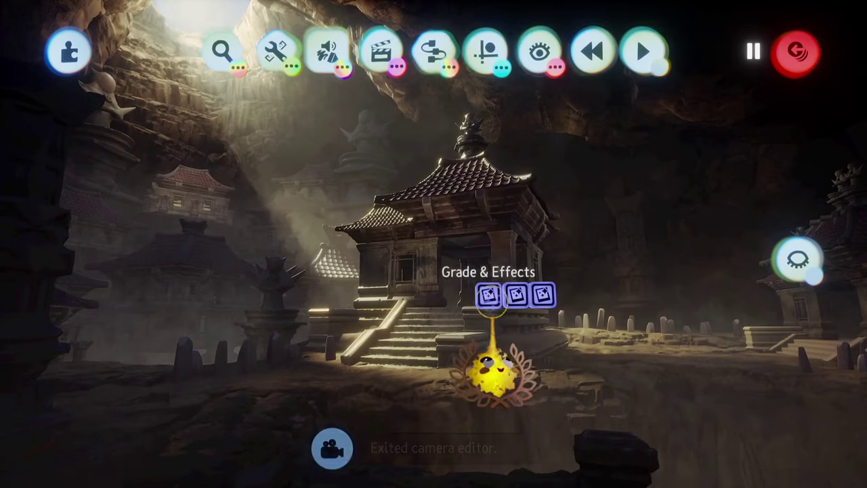
click(491, 302)
drag(426, 290, 696, 261)
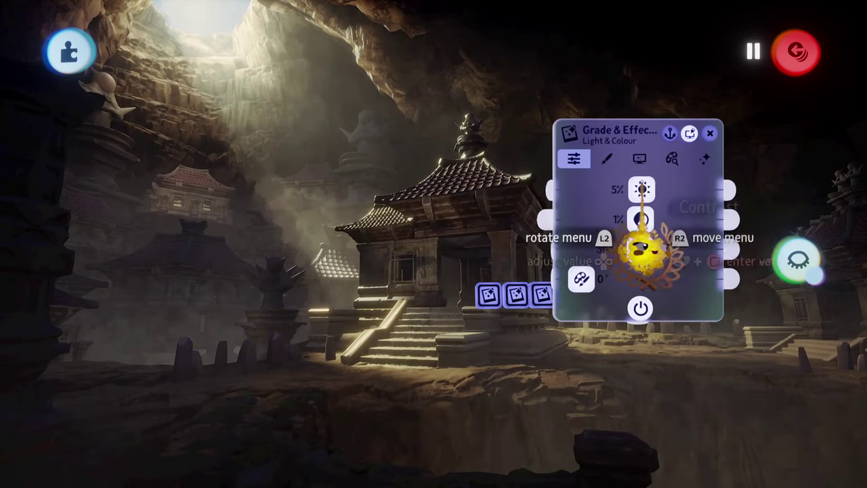
click(608, 159)
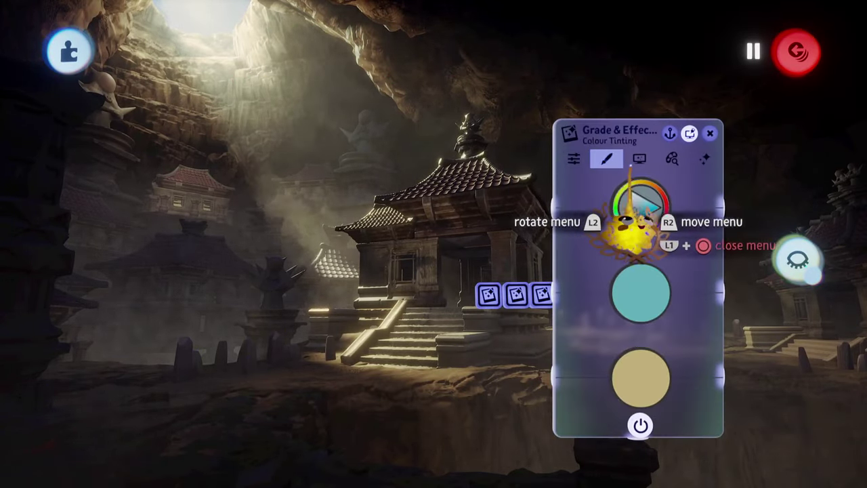
key(Right)
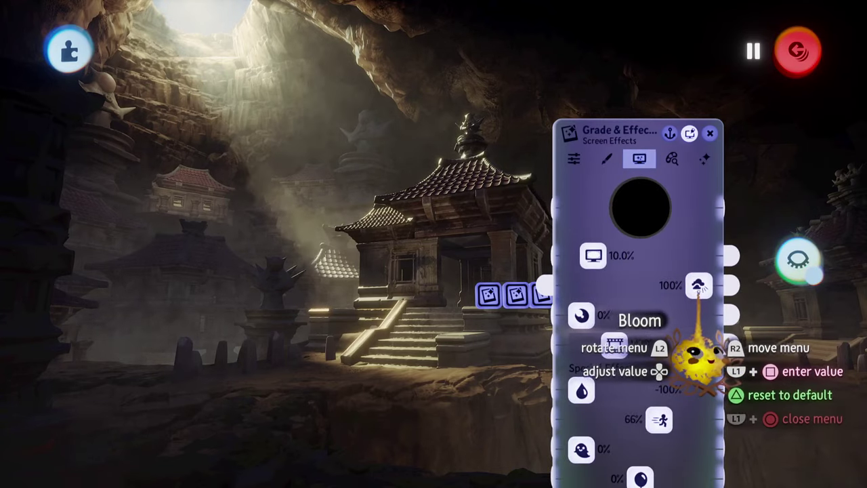
drag(665, 374, 649, 287)
key(Escape)
click(519, 296)
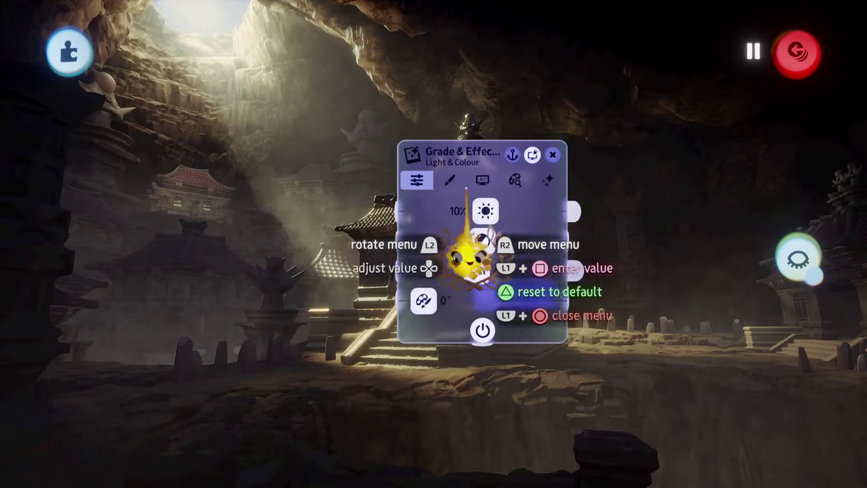
click(450, 181)
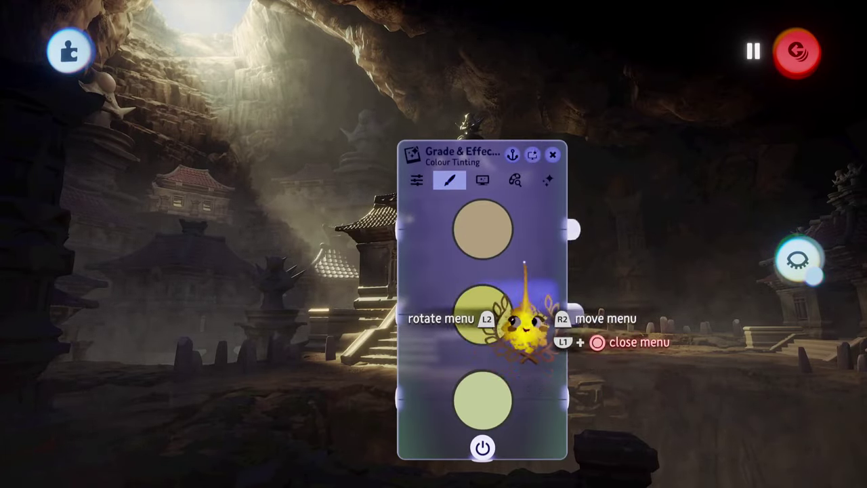
key(Escape)
- Examine the leftmost Grade & Effects gadget's light and colour, colour tinting, screen and special effect settings
click(489, 296)
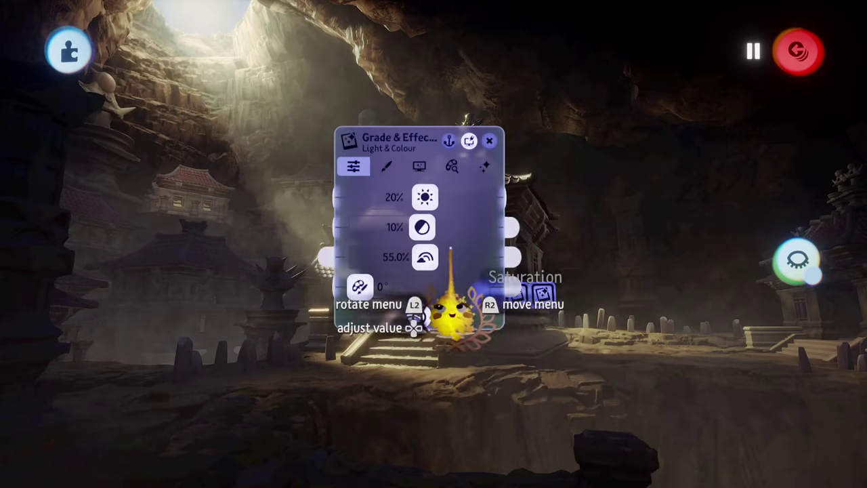
drag(464, 252, 707, 263)
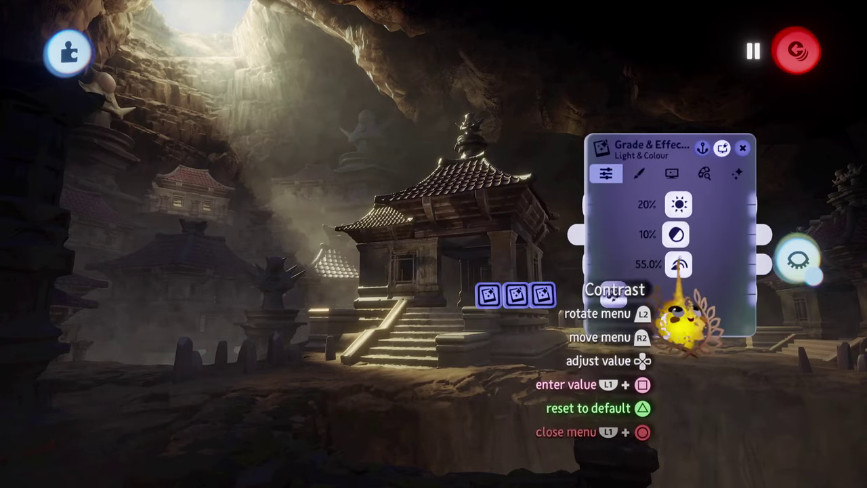
click(646, 178)
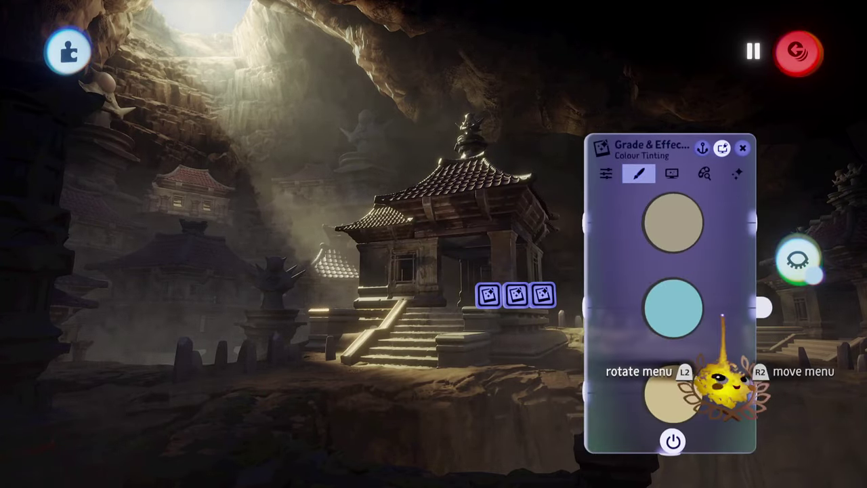
drag(721, 315, 695, 296)
click(650, 169)
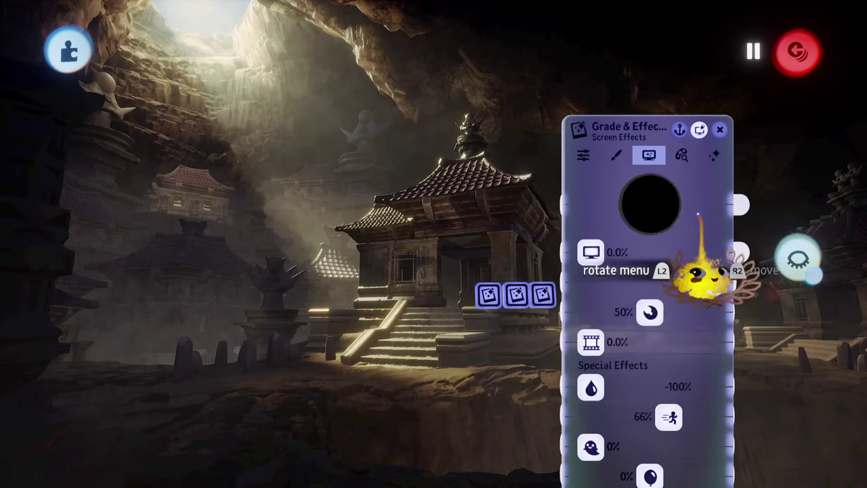
click(714, 155)
drag(679, 329, 792, 296)
drag(734, 287, 726, 261)
key(Escape)
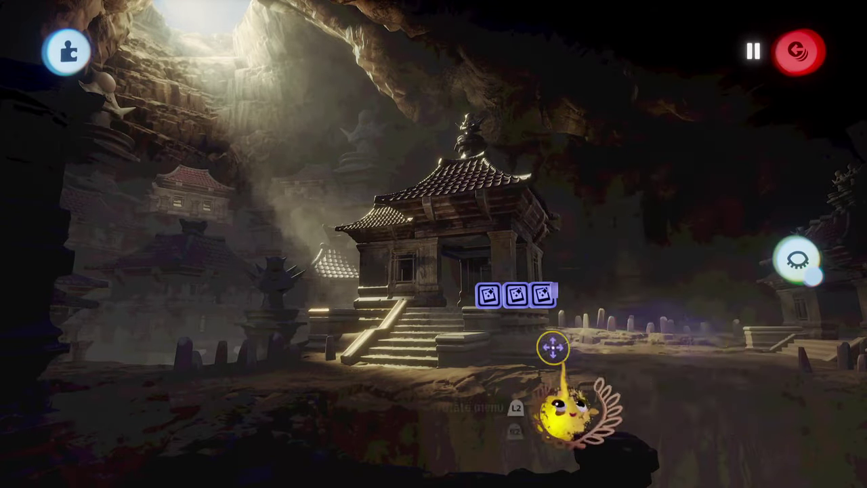
key(Escape)
- Stamp a keyframe beside the temple and record a fully desaturated Grade & Effects setting in it
click(243, 341)
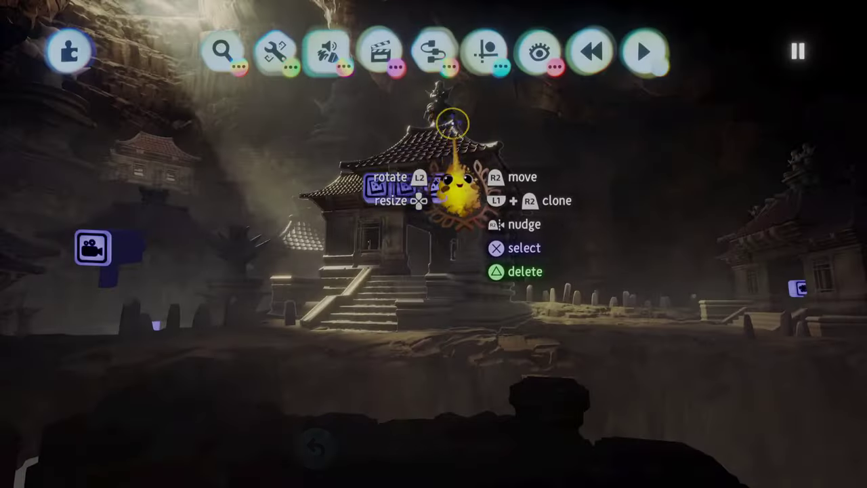
click(433, 54)
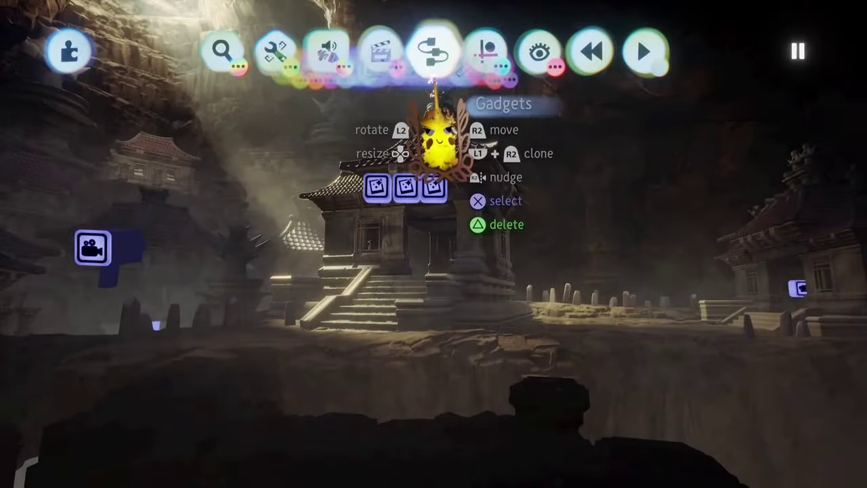
click(381, 54)
click(379, 101)
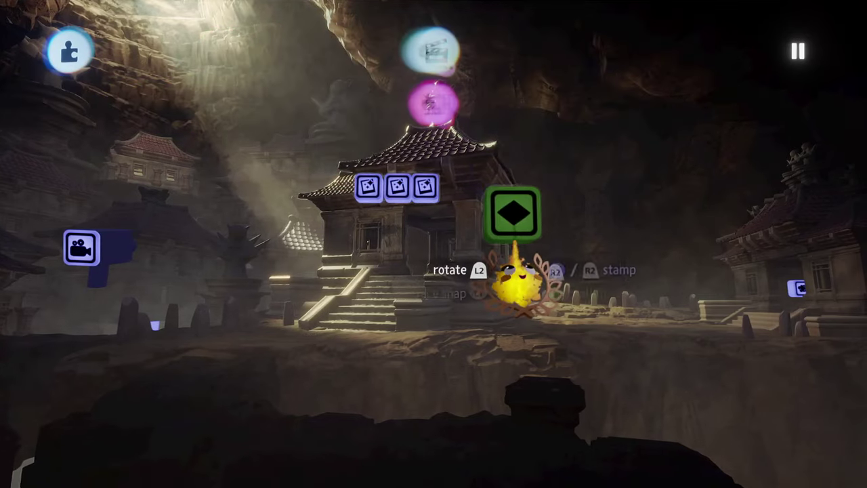
click(509, 215)
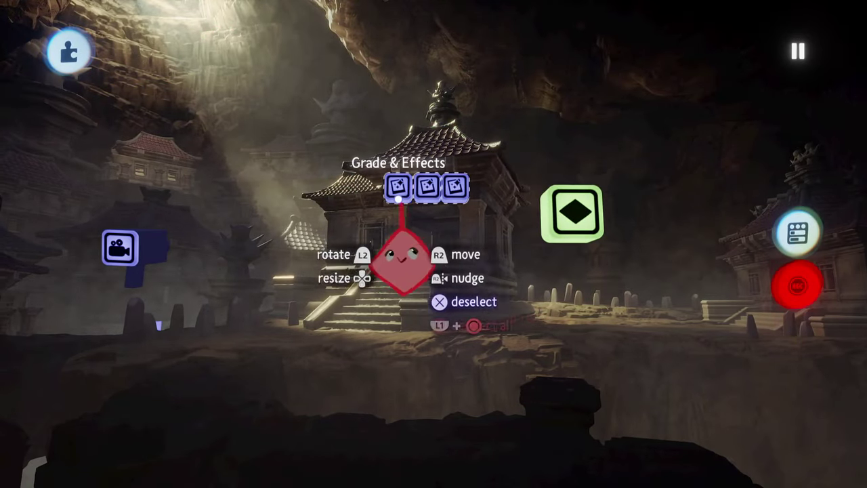
click(405, 196)
key(Escape)
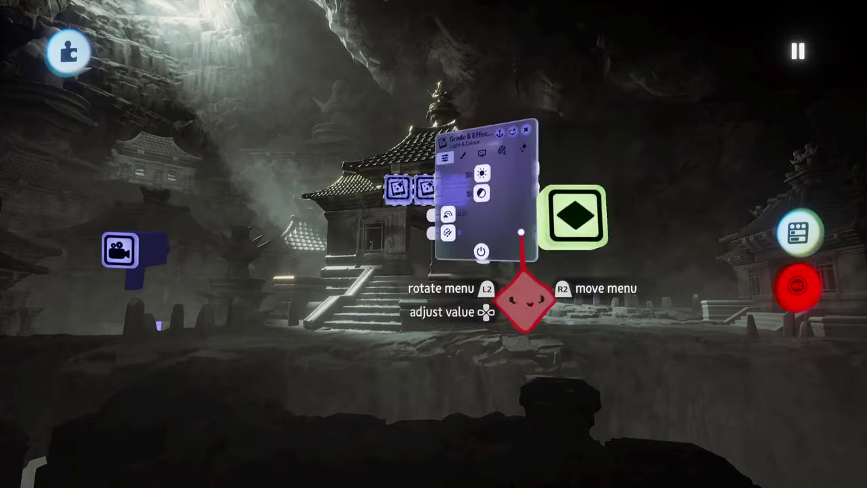
click(797, 290)
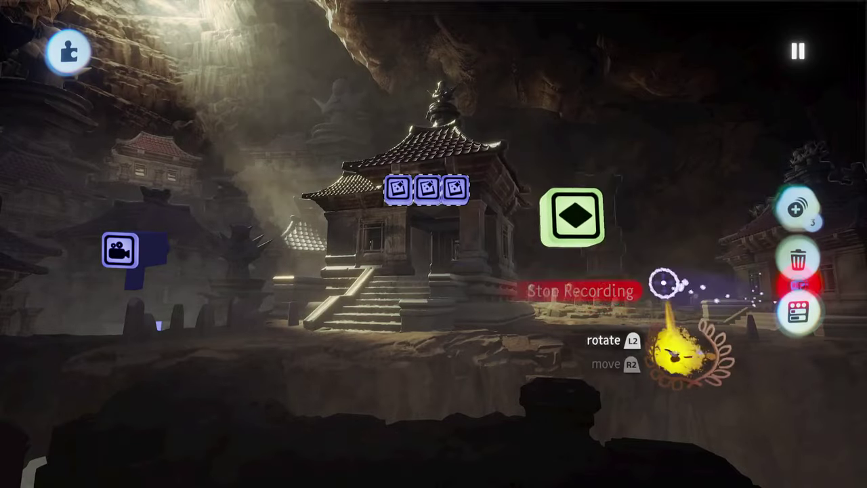
- Power on the desaturation keyframe and check the greyscale scene through the camera
click(571, 235)
click(428, 380)
key(Escape)
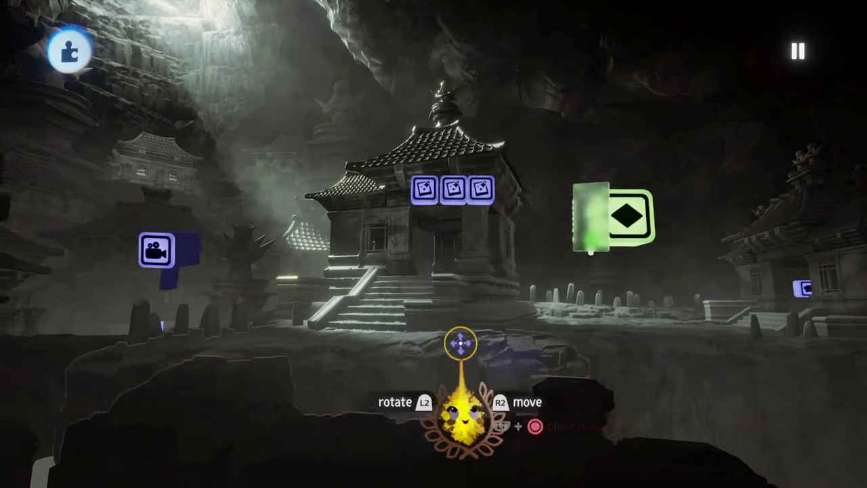
click(345, 252)
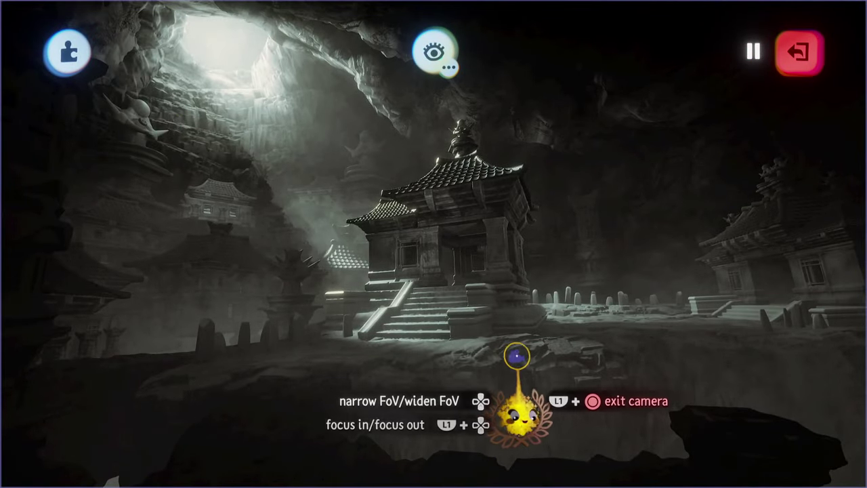
key(Escape)
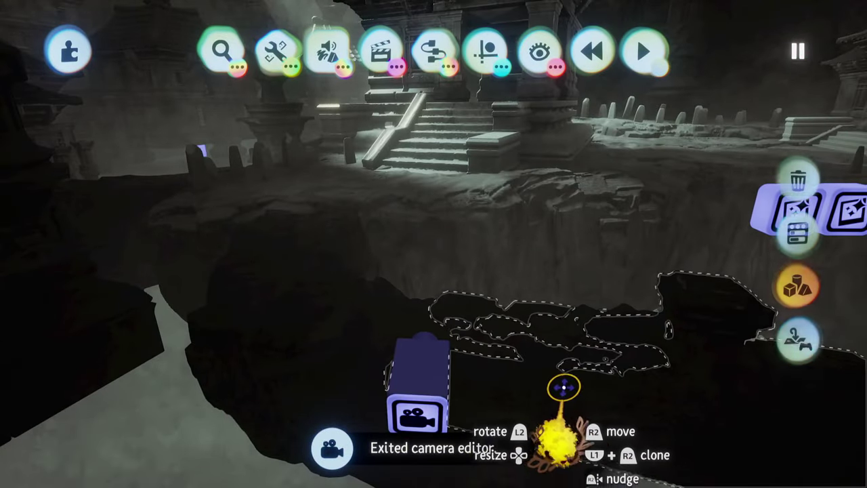
- Adjust the outer tint colour of the foreground rock sculptures and check the result through the camera
right_click(326, 302)
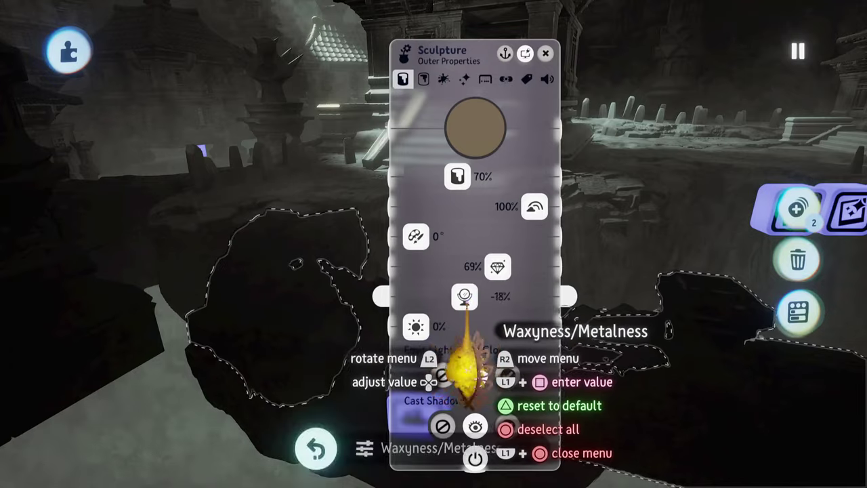
mouse_move(467, 139)
drag(463, 139, 455, 127)
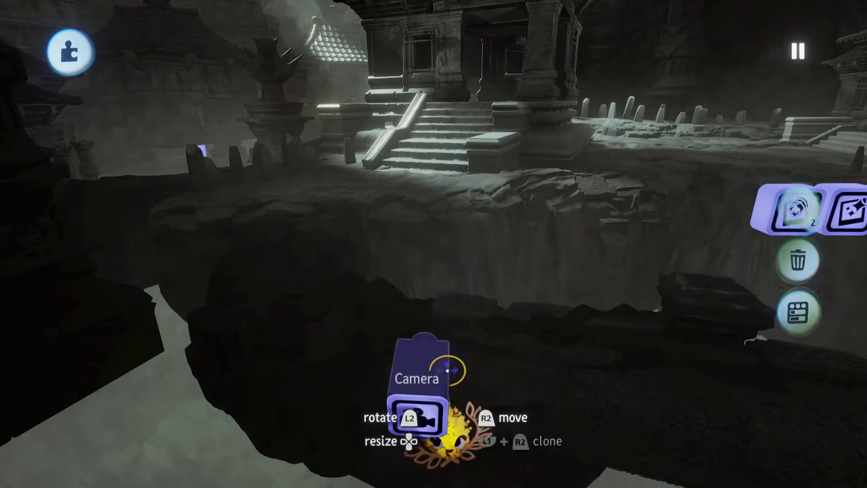
click(418, 412)
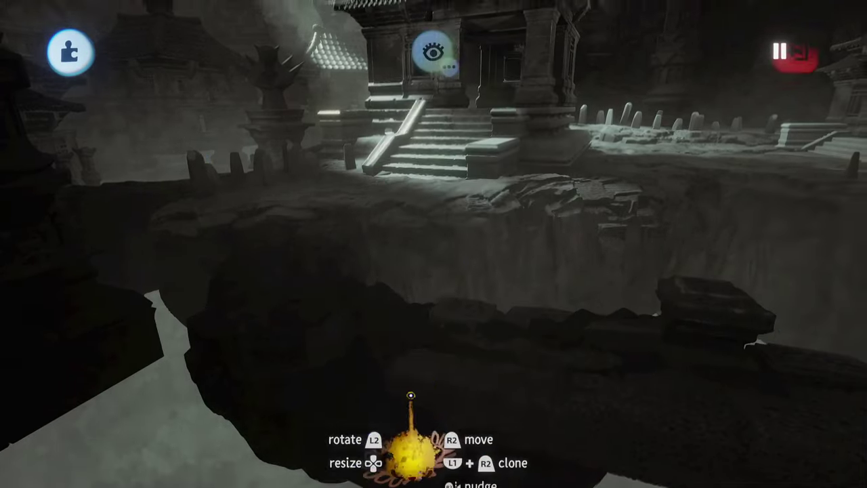
key(Escape)
- Shift the tint of the dark foreground rock sculptures towards a paler colour in their outer properties
right_click(429, 411)
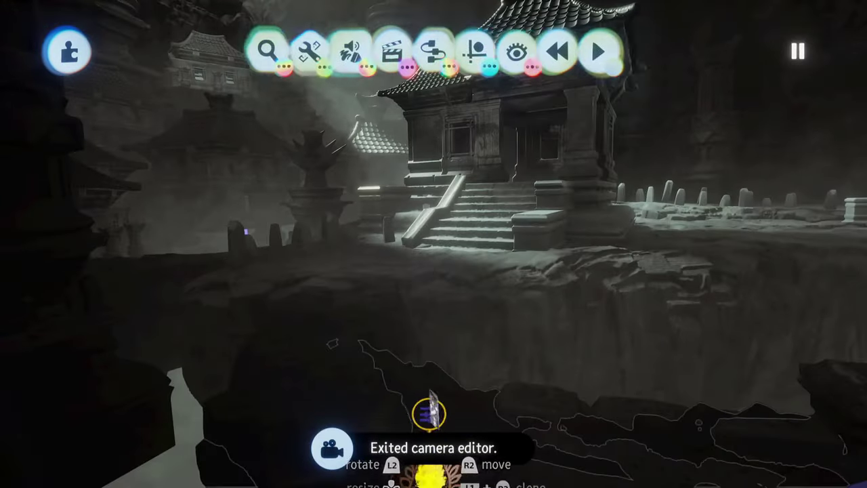
mouse_move(522, 161)
drag(521, 158, 514, 141)
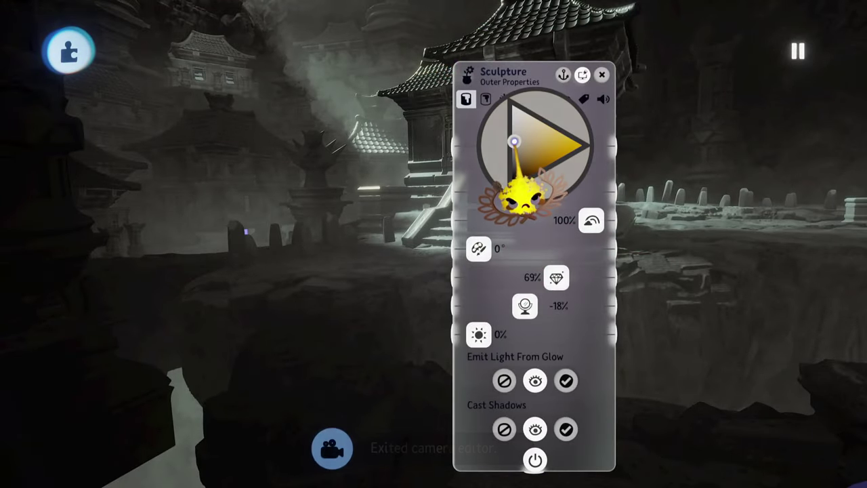
key(Escape)
- Paint strokes of green foliage across the dark rock ledge in front of the temple and undo the last stroke
click(525, 354)
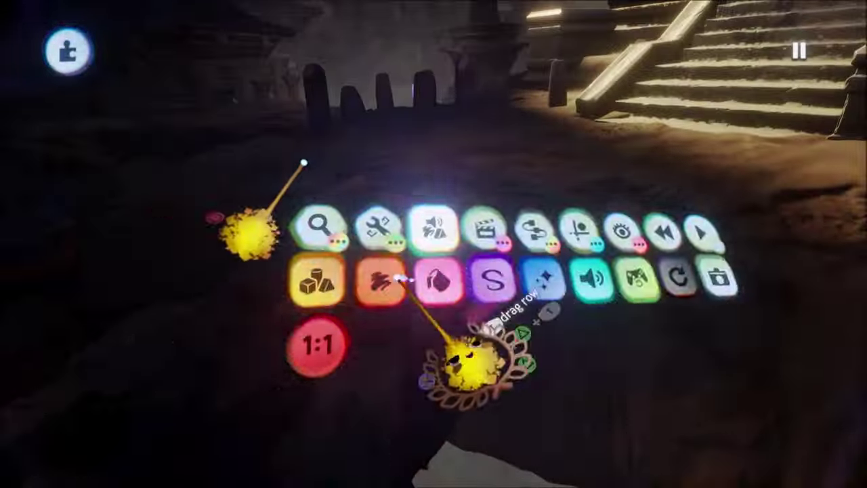
click(393, 279)
click(629, 239)
click(587, 234)
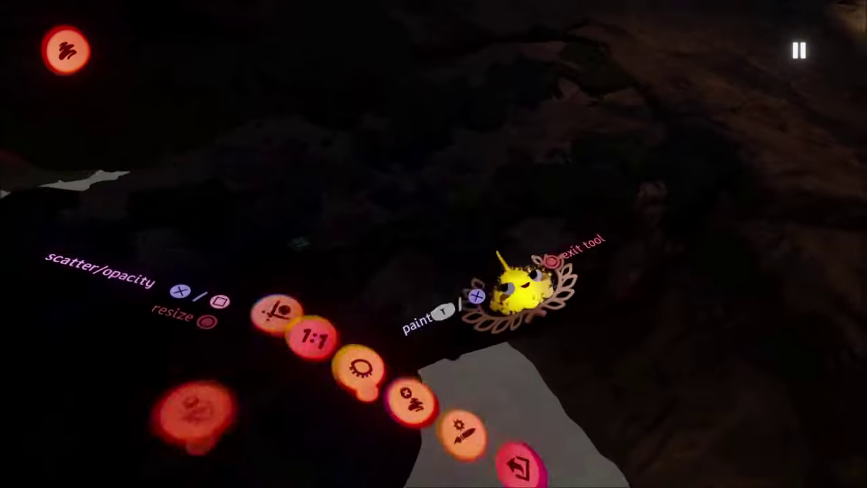
mouse_move(499, 253)
mouse_down()
mouse_move(441, 228)
mouse_move(573, 241)
mouse_move(515, 116)
mouse_move(499, 122)
mouse_up()
click(441, 219)
mouse_move(464, 184)
mouse_down()
mouse_move(434, 164)
mouse_move(459, 237)
mouse_up()
mouse_move(359, 249)
mouse_down()
mouse_move(414, 199)
mouse_move(327, 217)
mouse_move(366, 230)
mouse_up()
drag(425, 246, 412, 275)
mouse_move(412, 236)
mouse_down()
mouse_move(422, 253)
mouse_move(397, 203)
mouse_up()
key(ctrl+z)
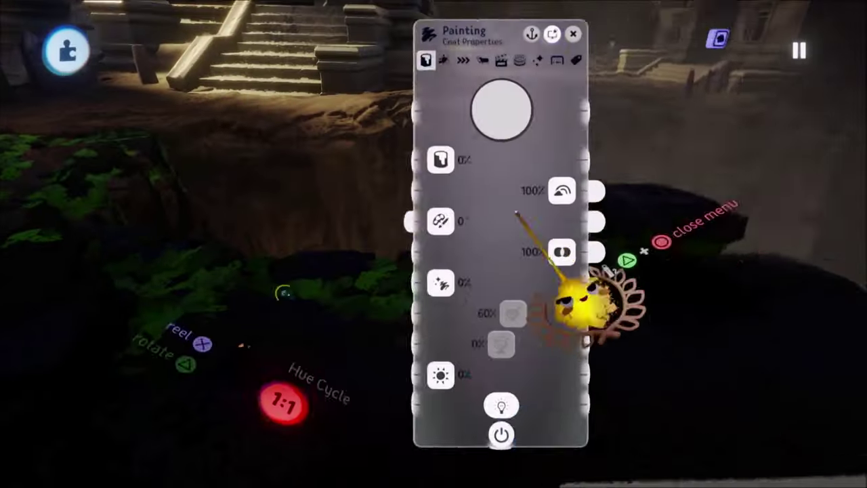
- Adjust the fleck properties of the foliage painting and return to its coat properties
click(447, 60)
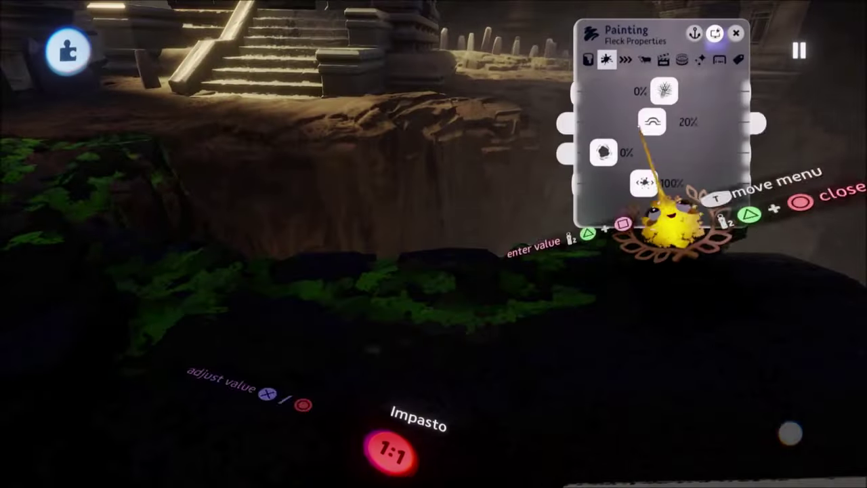
drag(634, 193, 681, 187)
click(587, 60)
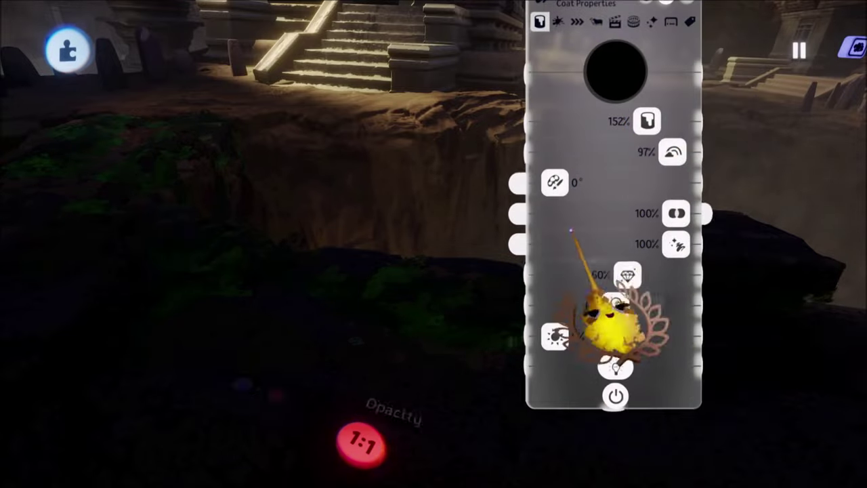
- Set the foliage painting's shininess to 90% and opacity to 83%, and adjust its waxyness
drag(652, 277, 661, 277)
drag(615, 307, 599, 310)
drag(663, 215, 642, 218)
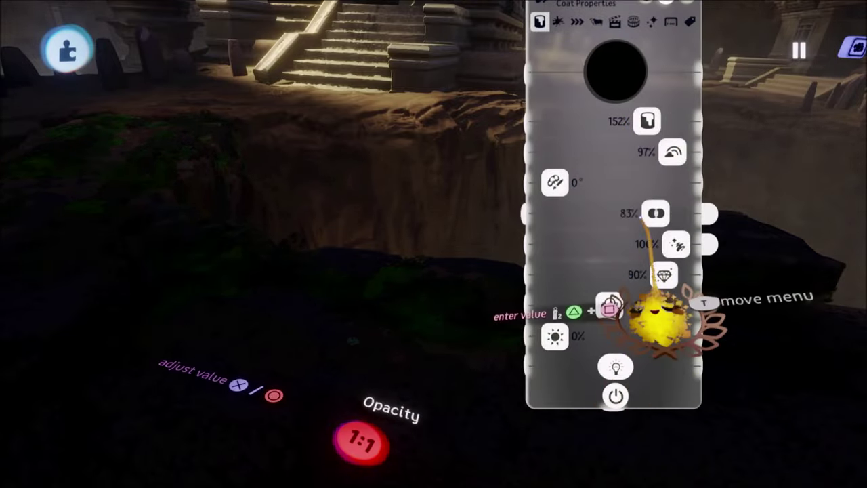